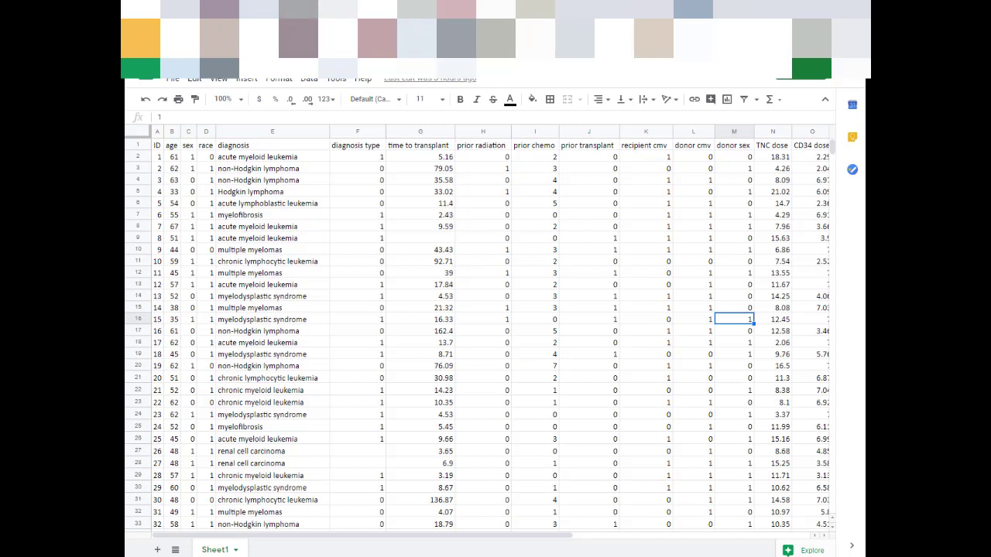
- Open an empty data table in StatCrunch, and copy the entire Cytomegalovirus sheet from Google Sheets
{"action": "key", "text": "ctrl+Tab"}
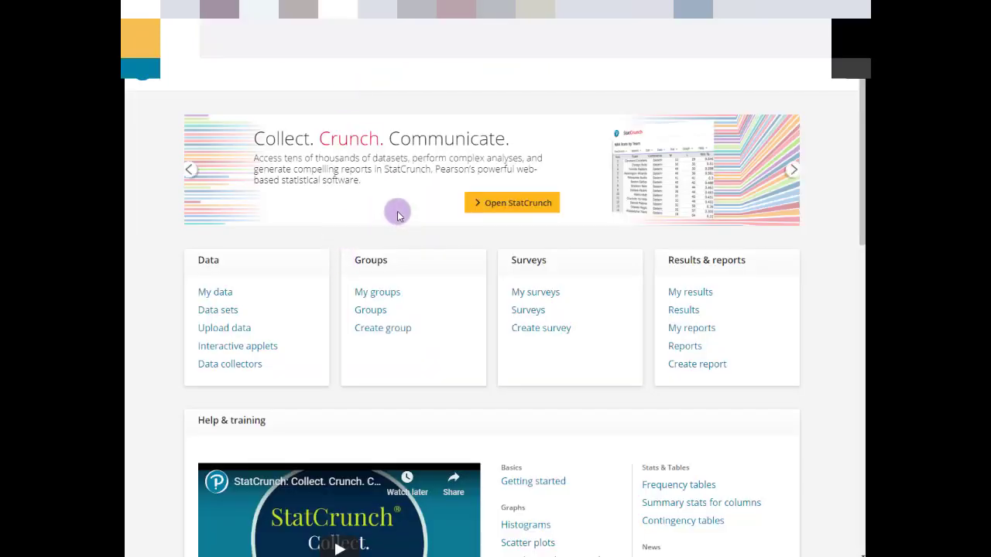
{"action": "left_click", "coordinate": [500, 204]}
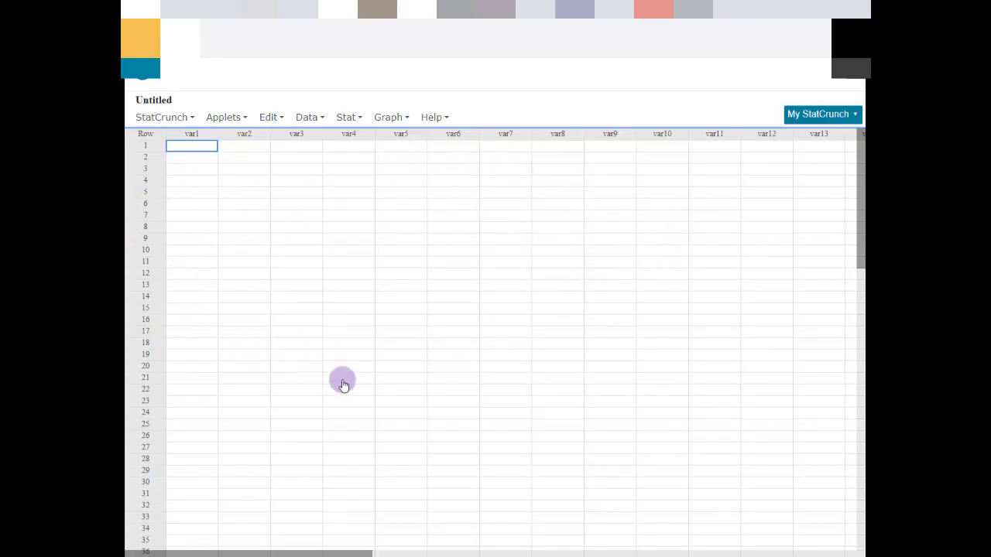
{"action": "left_click", "coordinate": [536, 9]}
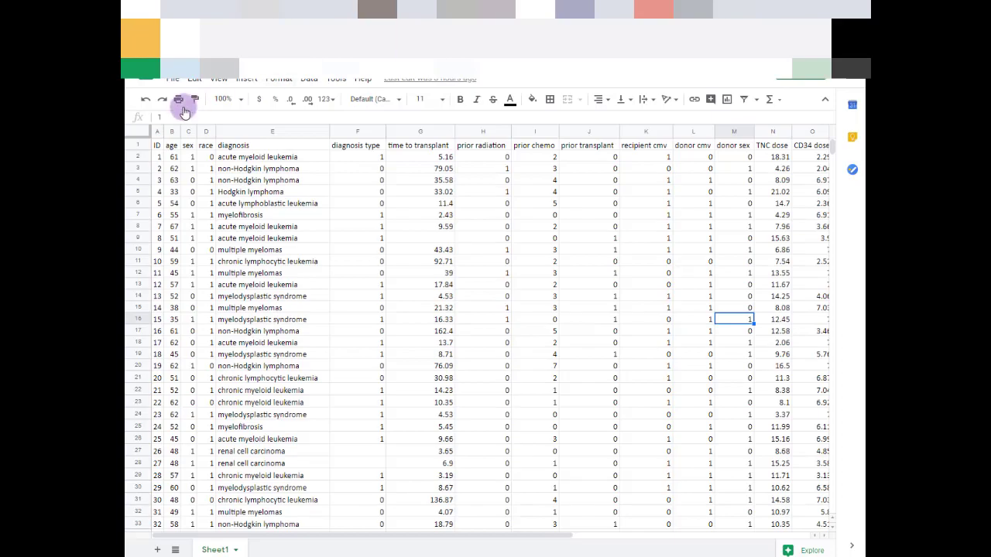
{"action": "left_click", "coordinate": [134, 135]}
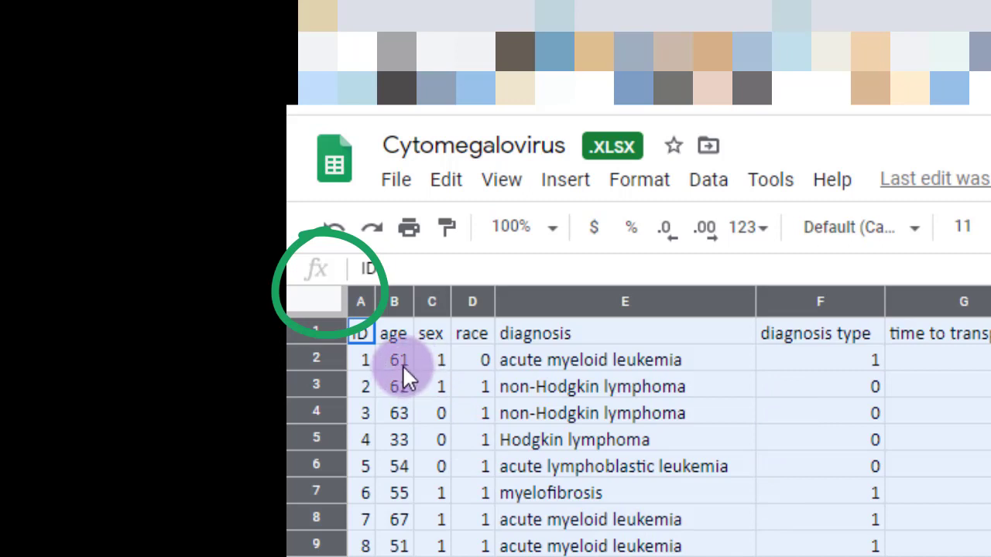
{"action": "right_click", "coordinate": [325, 294]}
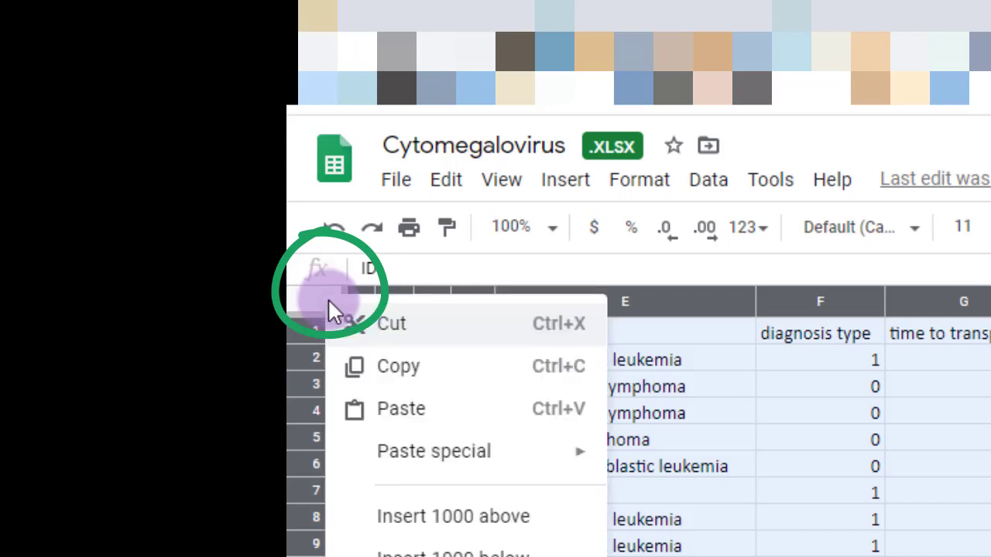
{"action": "left_click", "coordinate": [400, 367]}
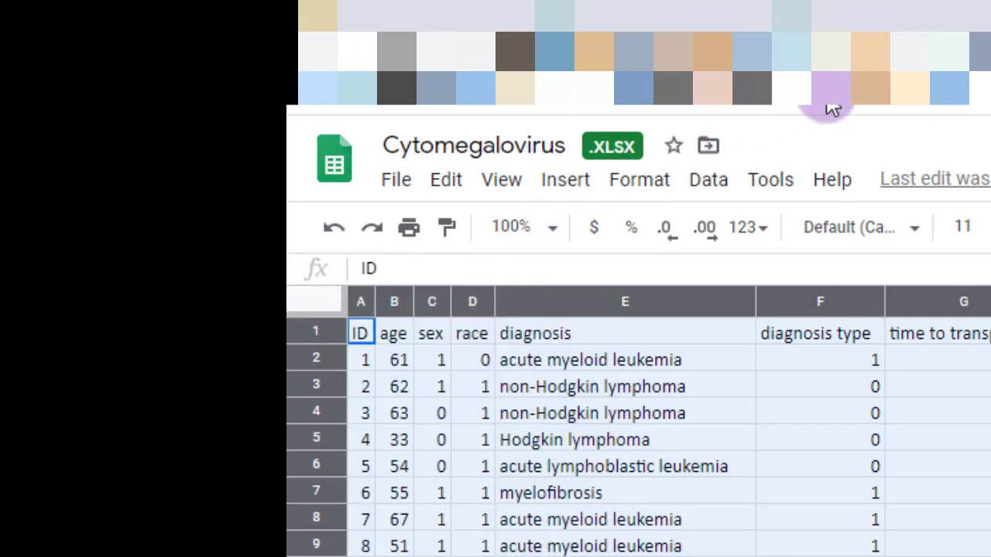
- Switch to StatCrunch and paste the copied data with its column headings, starting at the var1 heading
{"action": "key", "text": "alt+Tab"}
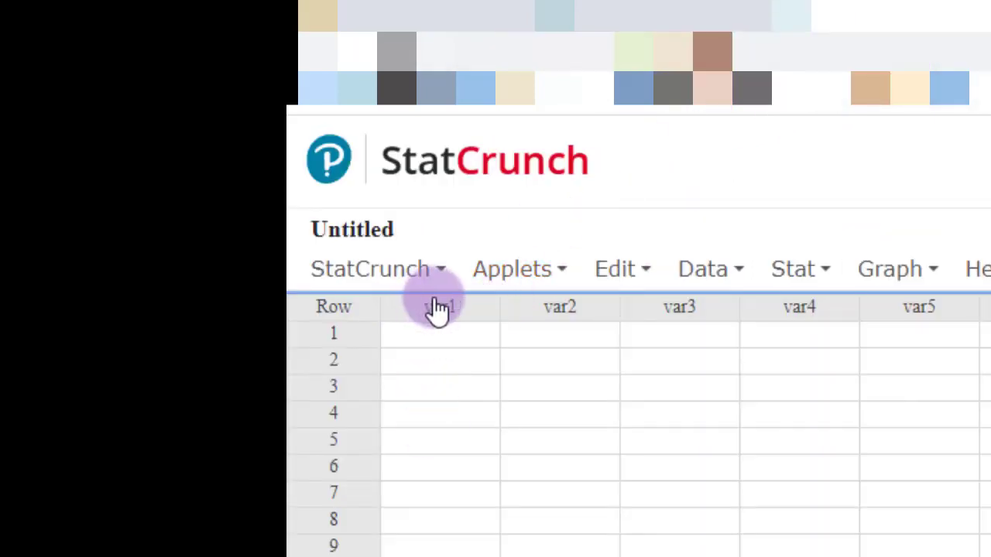
{"action": "left_click", "coordinate": [433, 308]}
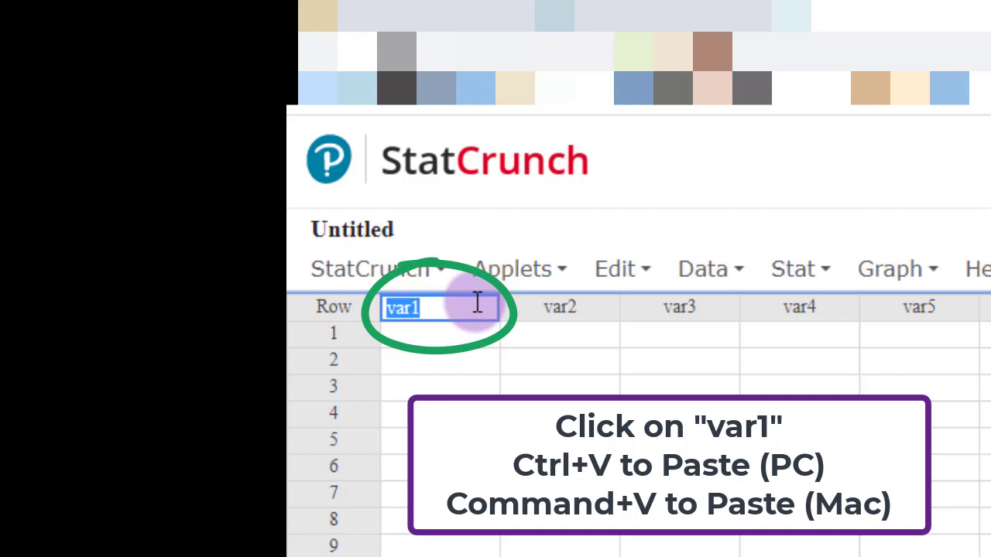
{"action": "key", "text": "ctrl+v"}
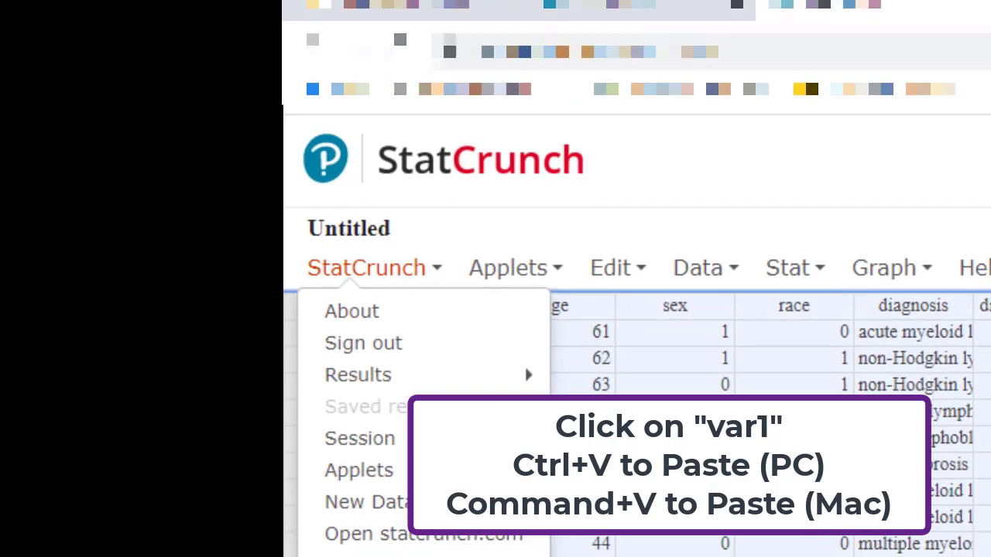
{"action": "left_click", "coordinate": [531, 369]}
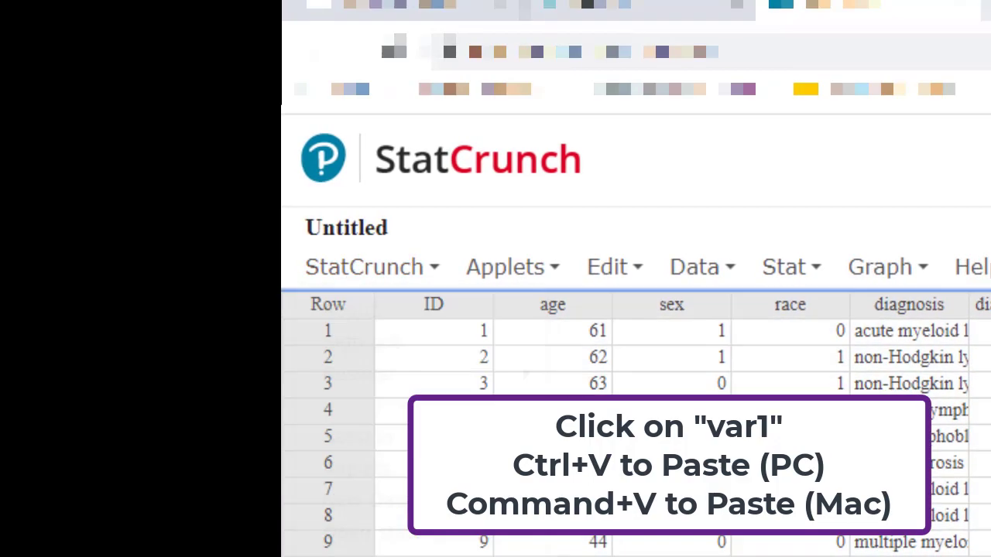
- Narrow the ID column and widen the diagnosis column until its full entries fit
{"action": "left_click_drag", "start_coordinate": [480, 300], "coordinate": [438, 299]}
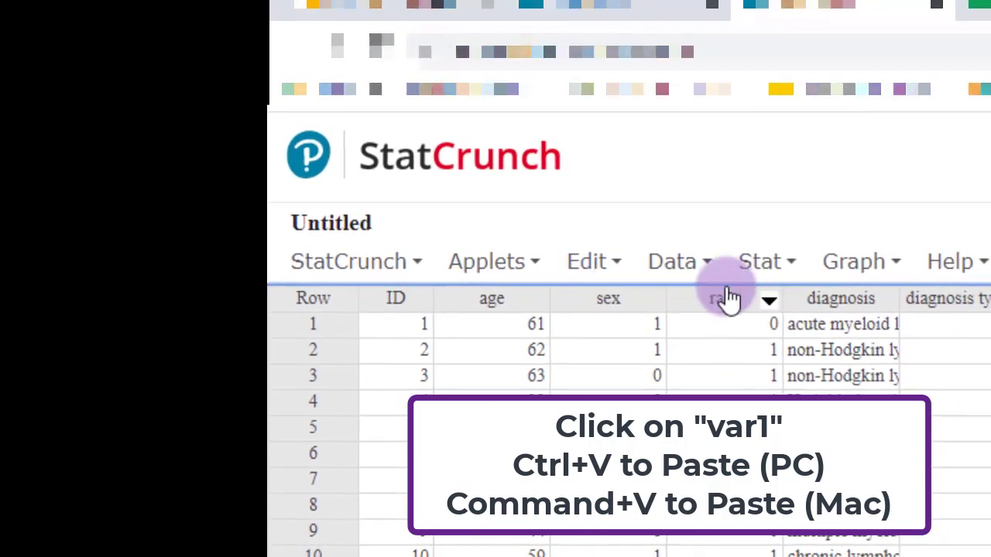
{"action": "left_click_drag", "start_coordinate": [868, 290], "coordinate": [920, 290]}
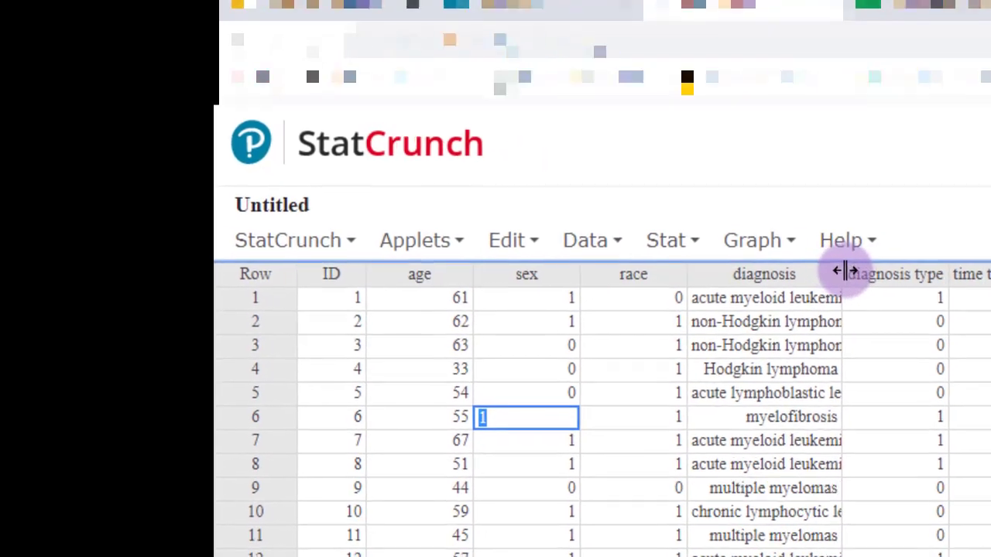
{"action": "left_click_drag", "start_coordinate": [859, 280], "coordinate": [914, 280]}
{"action": "left_click_drag", "start_coordinate": [835, 263], "coordinate": [816, 261]}
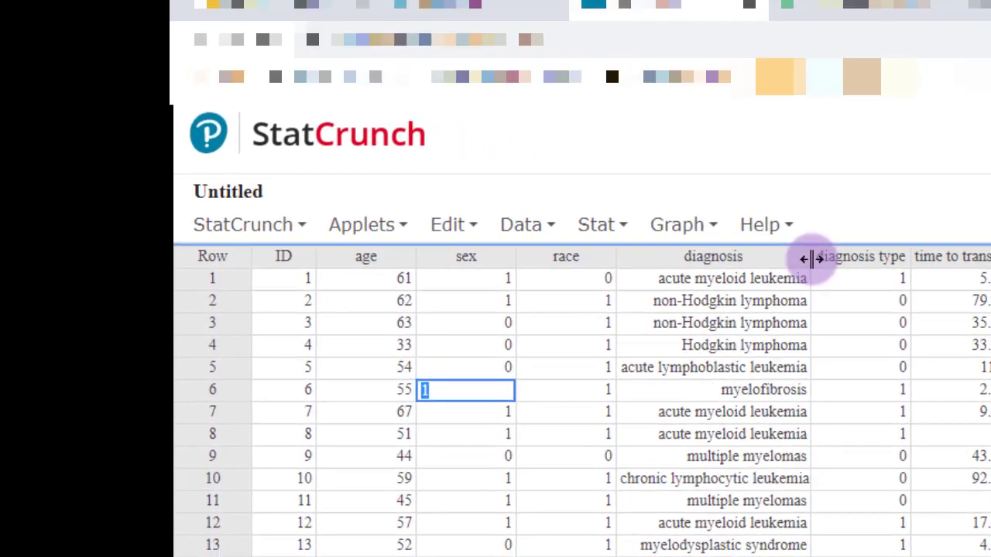
{"action": "left_click", "coordinate": [766, 486]}
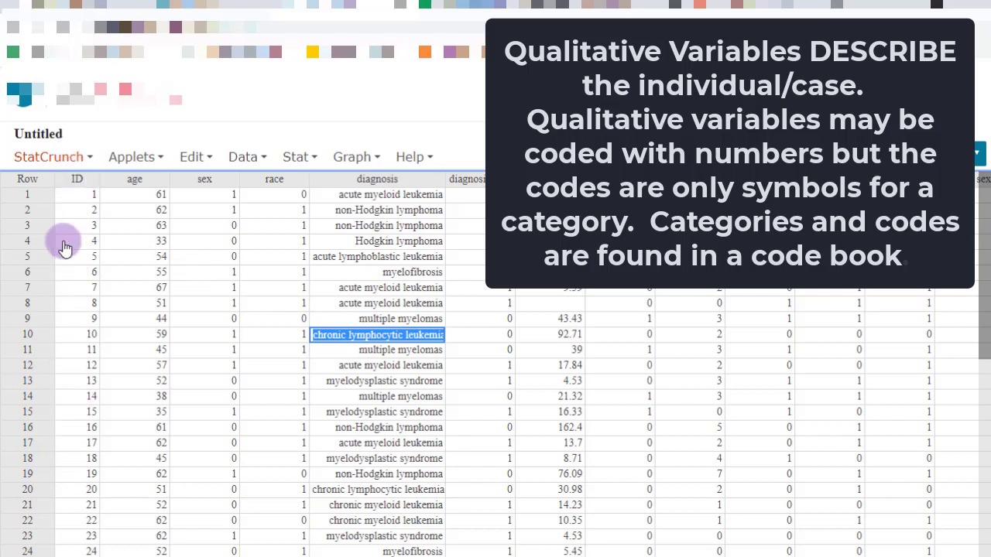
- Switch to the Cytomegalovirus spreadsheet in Google Sheets and examine the sex codes of patients 2 to 6
{"action": "left_click", "coordinate": [55, 133]}
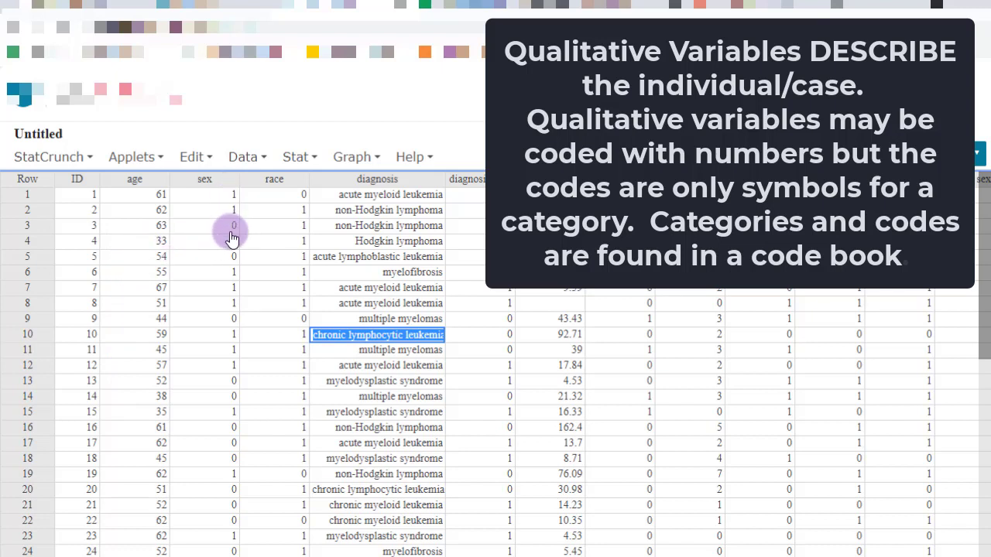
{"action": "left_click", "coordinate": [239, 156]}
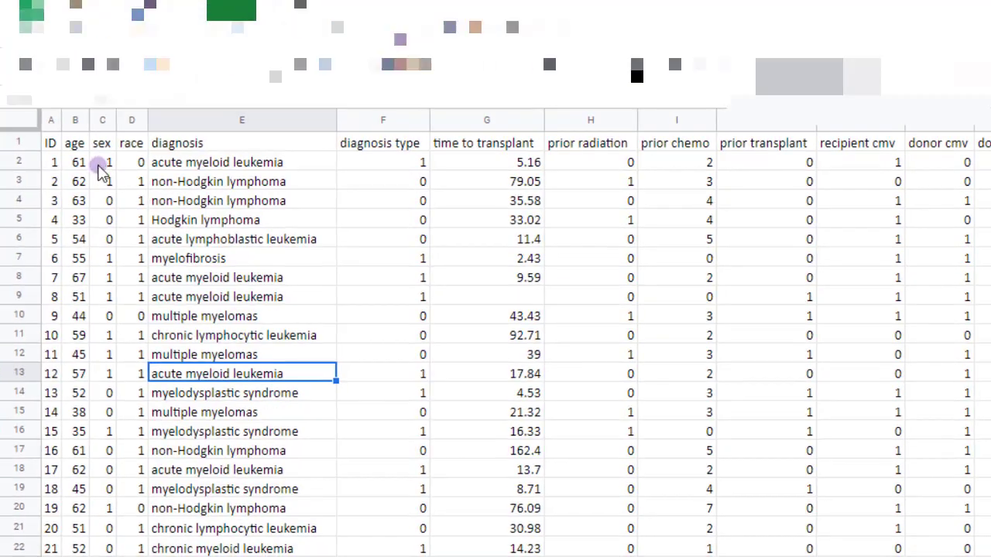
{"action": "left_click", "coordinate": [105, 180]}
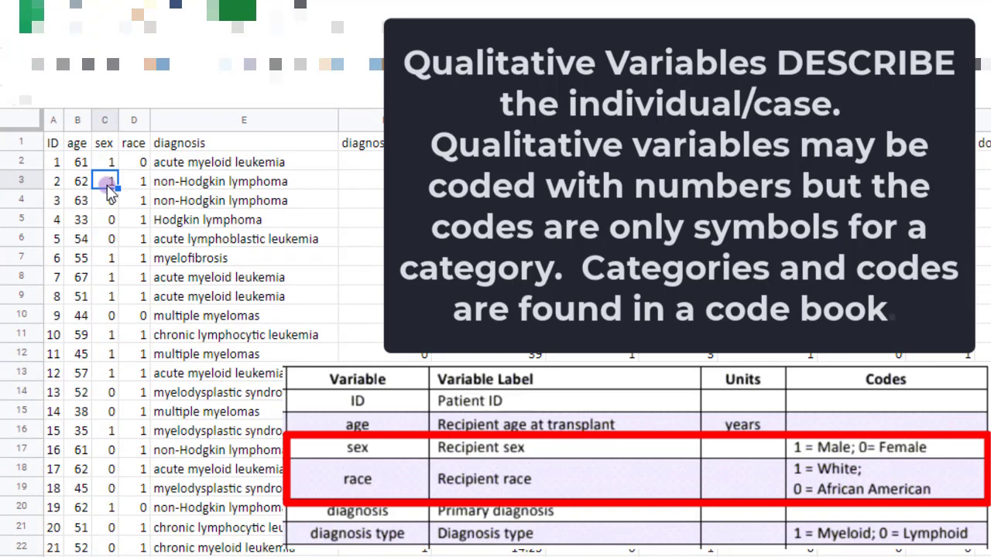
{"action": "left_click", "coordinate": [106, 200]}
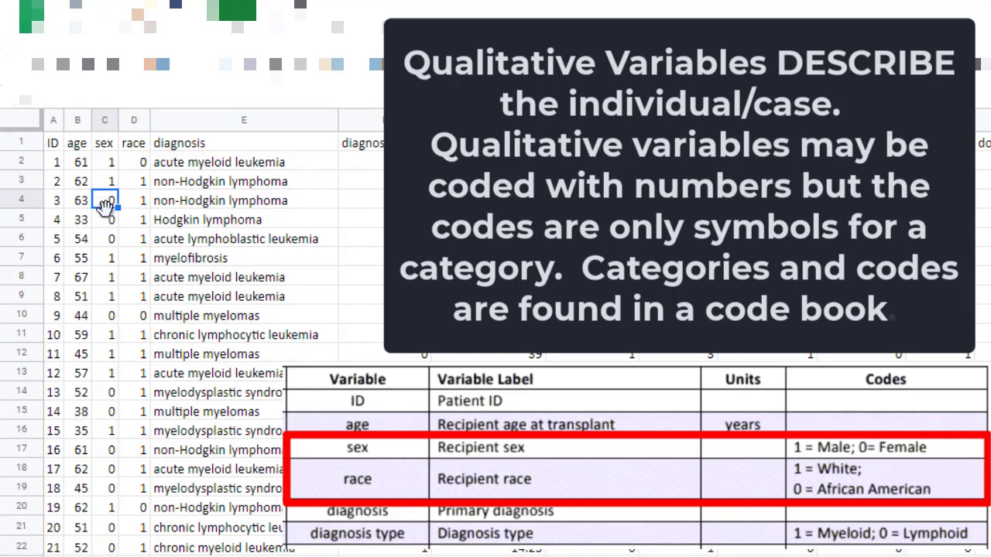
{"action": "left_click", "coordinate": [106, 220]}
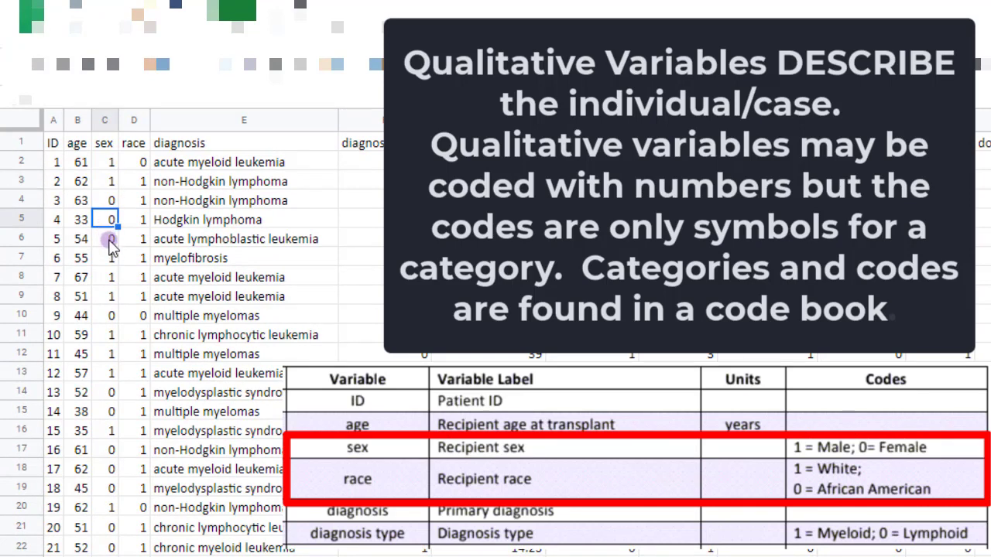
{"action": "left_click", "coordinate": [111, 246]}
{"action": "left_click", "coordinate": [111, 260]}
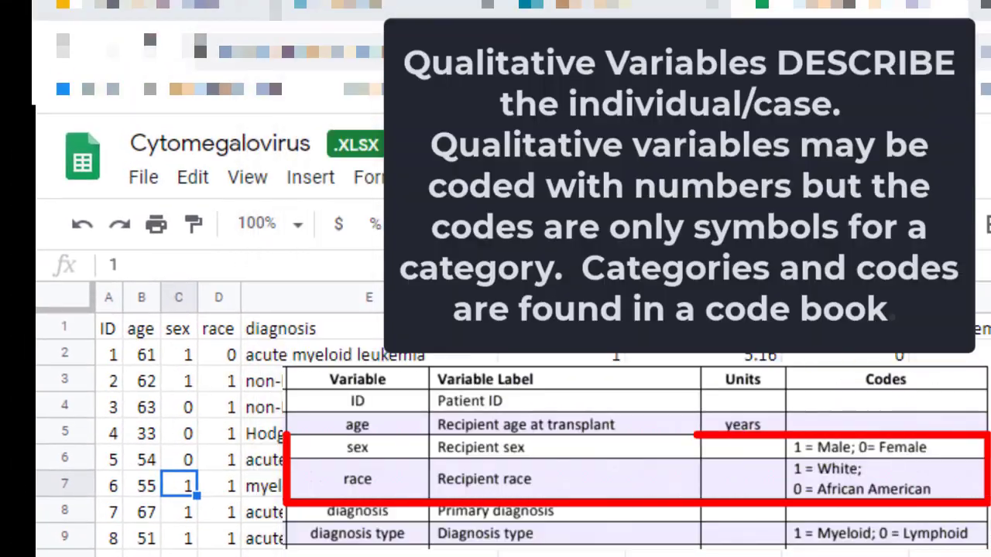
- Examine the sex and race codes row by row for patients 1 to 6, and then the whole sex column
{"action": "left_click", "coordinate": [180, 357]}
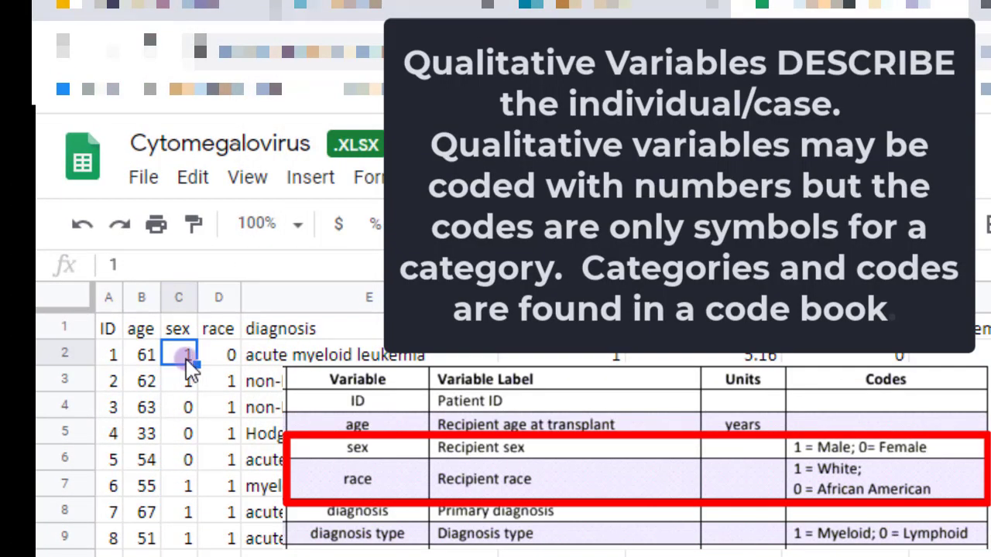
{"action": "left_click", "coordinate": [228, 358]}
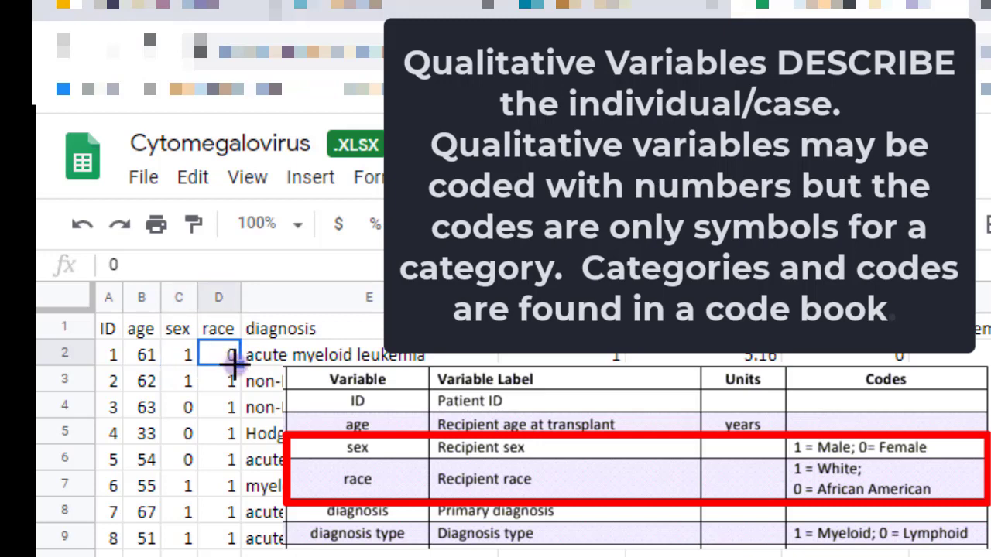
{"action": "left_click", "coordinate": [187, 384]}
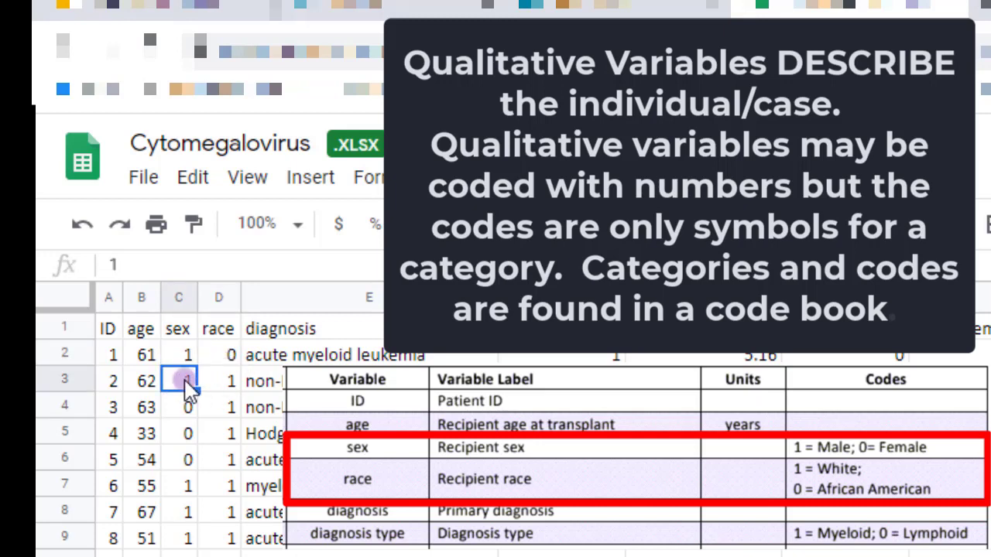
{"action": "left_click", "coordinate": [213, 385]}
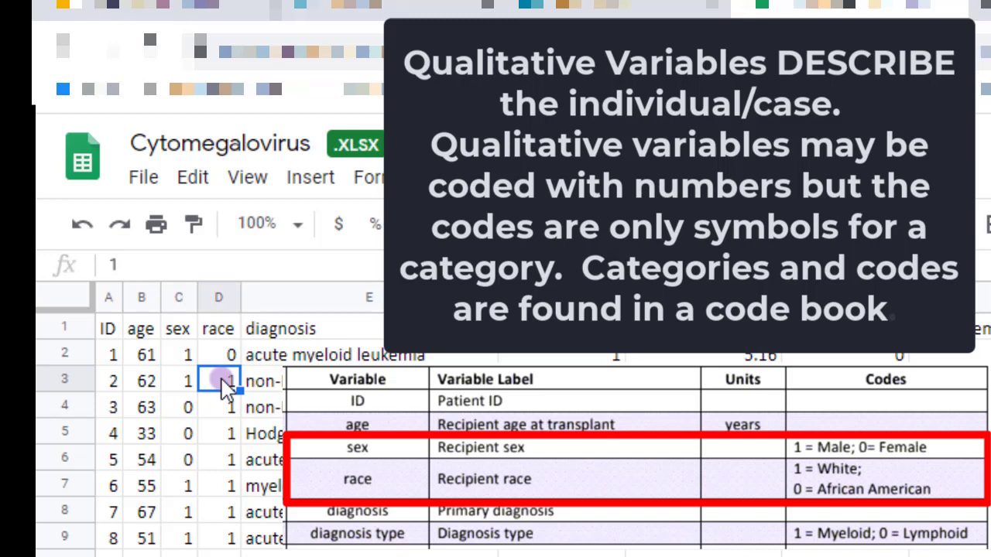
{"action": "left_click", "coordinate": [188, 409]}
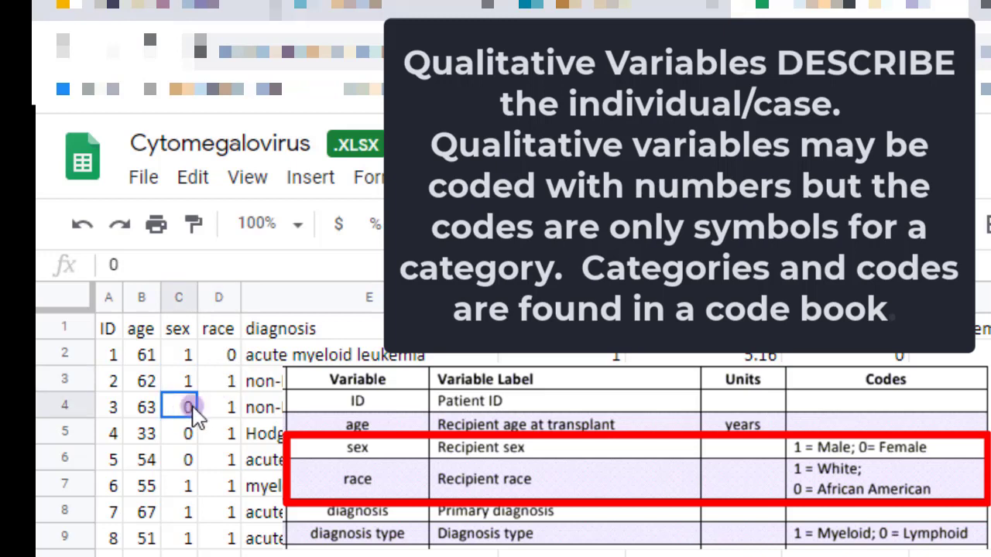
{"action": "left_click", "coordinate": [215, 406]}
{"action": "left_click", "coordinate": [189, 433]}
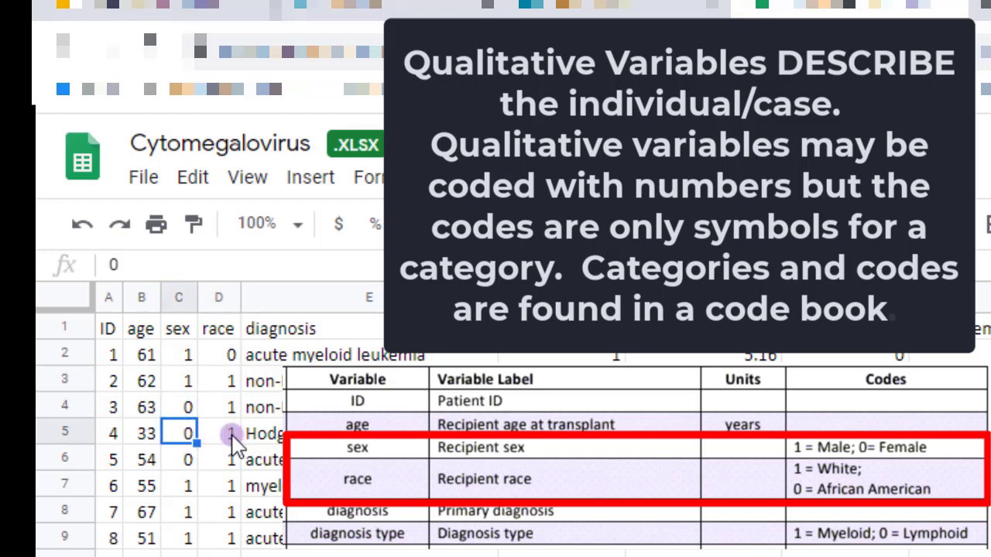
{"action": "left_click", "coordinate": [230, 436]}
{"action": "left_click", "coordinate": [182, 461]}
{"action": "left_click", "coordinate": [220, 463]}
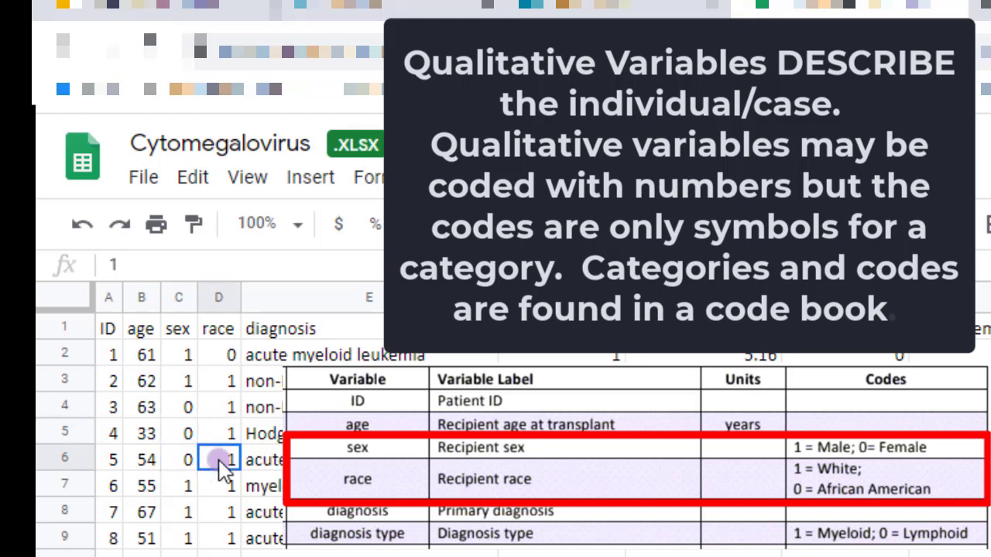
{"action": "left_click", "coordinate": [193, 489]}
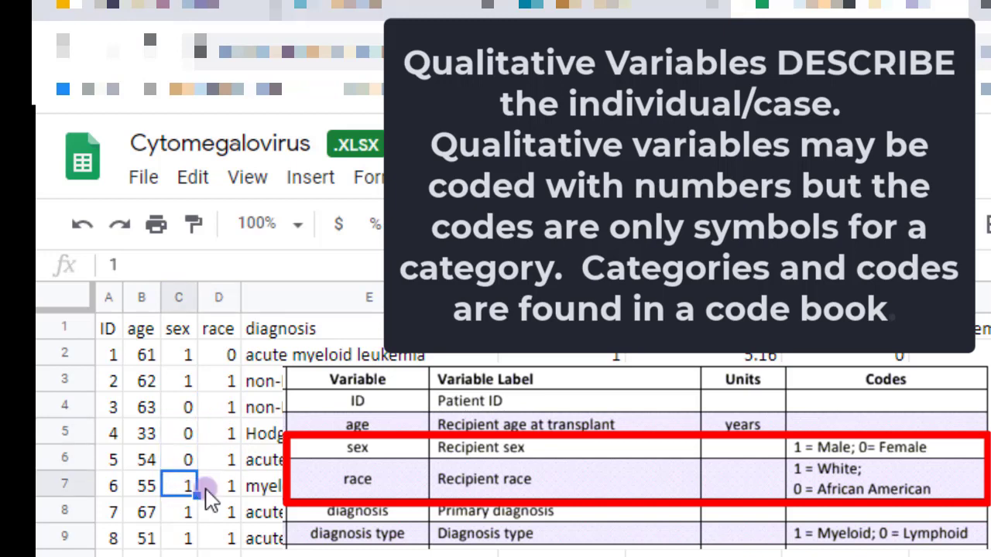
{"action": "left_click", "coordinate": [217, 488]}
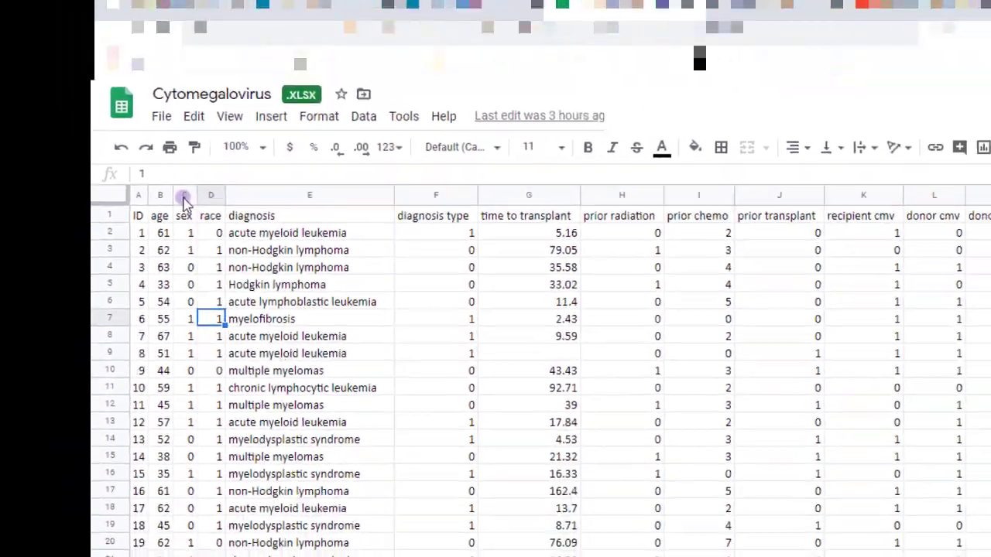
{"action": "left_click", "coordinate": [183, 196]}
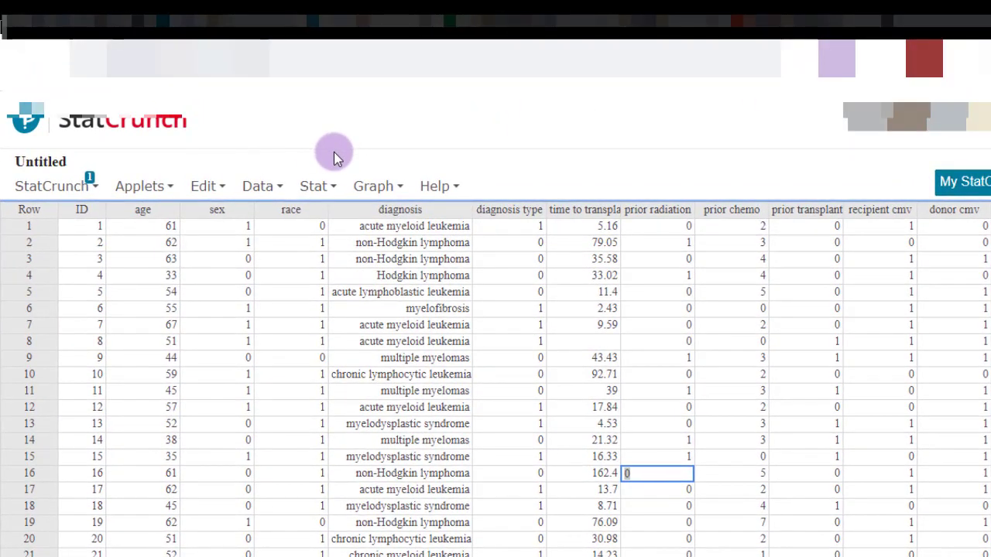
- Create a frequency table for the sex column with the Frequency, Relative frequency and Percent of total statistics
{"action": "left_click", "coordinate": [313, 186]}
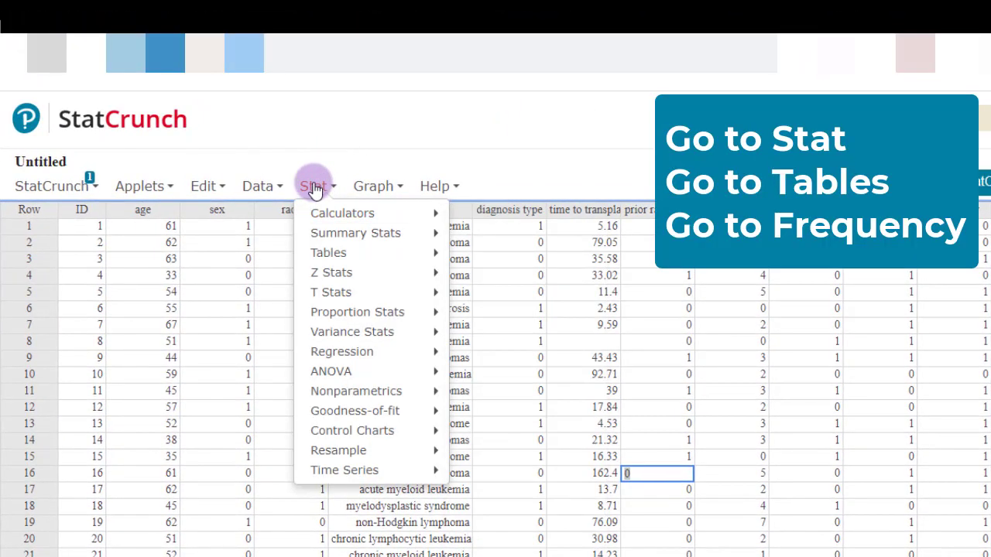
{"action": "mouse_move", "coordinate": [326, 260]}
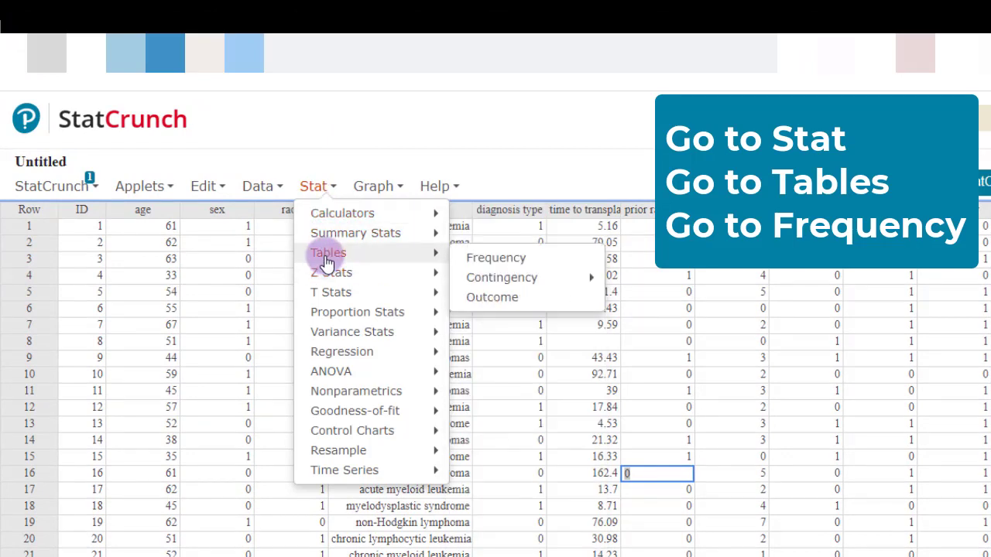
{"action": "left_click", "coordinate": [492, 260]}
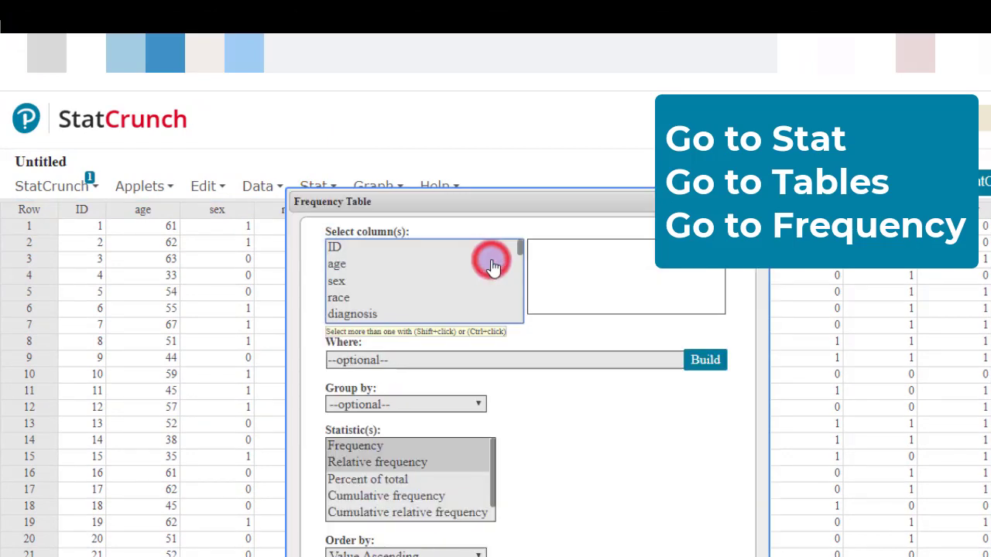
{"action": "left_click", "coordinate": [342, 284]}
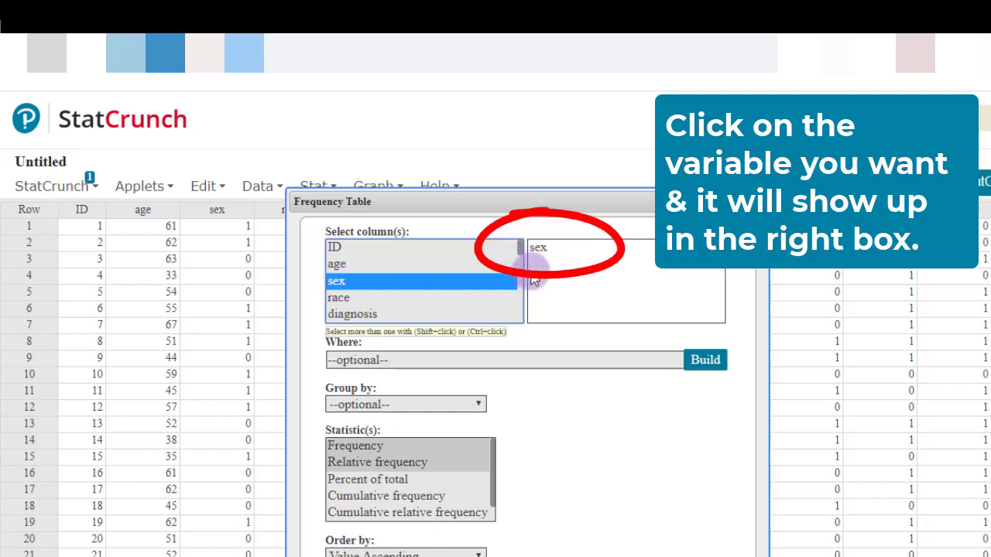
{"action": "left_click", "coordinate": [391, 448]}
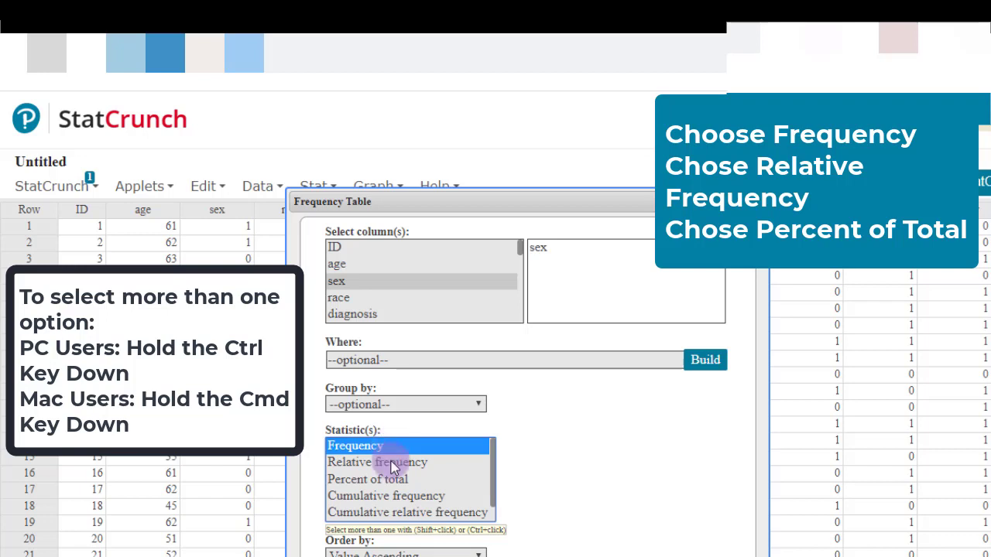
{"action": "left_click", "coordinate": [391, 462], "text": "ctrl"}
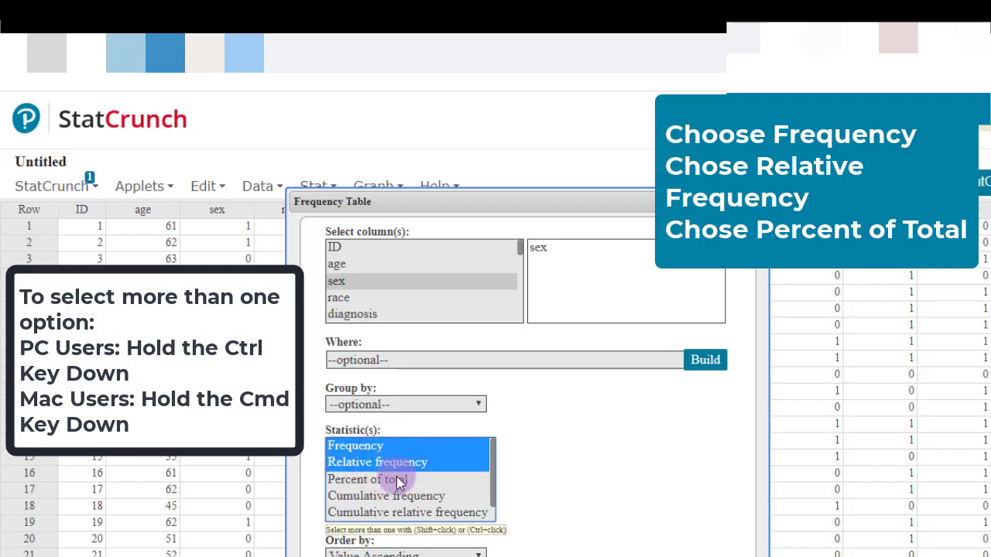
{"action": "left_click", "coordinate": [396, 480], "text": "ctrl"}
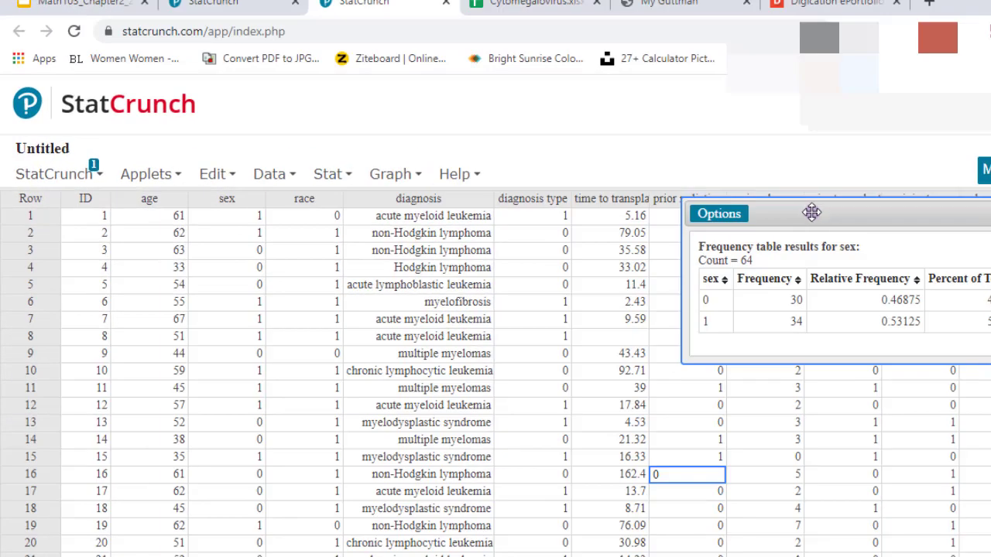
- Move the sex frequency table clear of the view edge, compare its relative frequency and percent of total for code 0, and close it
{"action": "left_click_drag", "start_coordinate": [811, 212], "coordinate": [428, 219]}
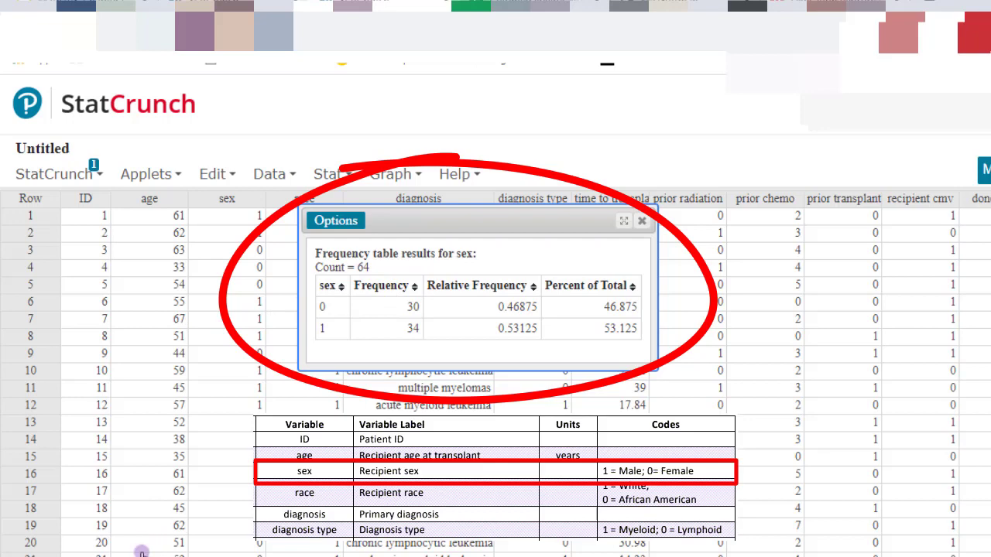
{"action": "scroll", "coordinate": [144, 541], "scroll_direction": "down", "scroll_amount": 5}
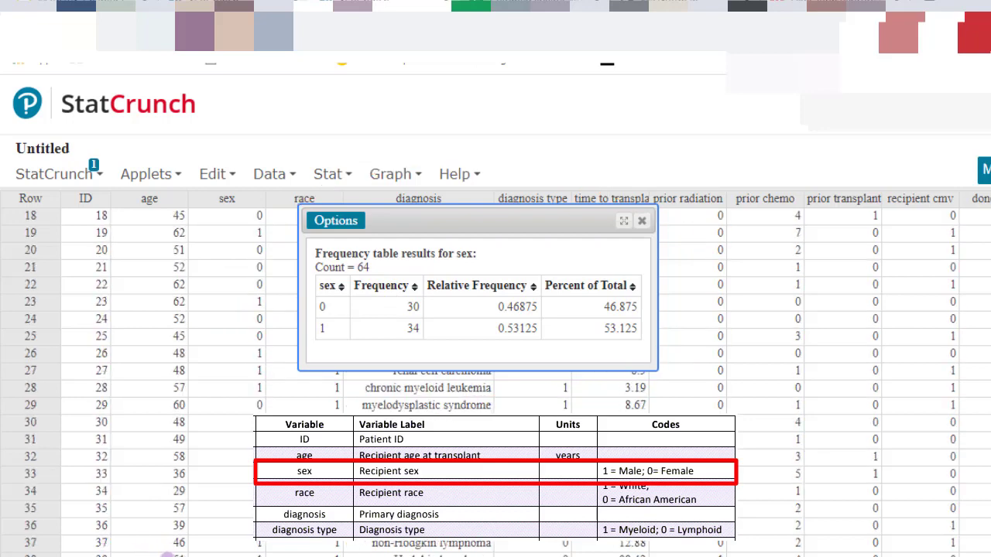
{"action": "scroll", "coordinate": [144, 541], "scroll_direction": "down", "scroll_amount": 7}
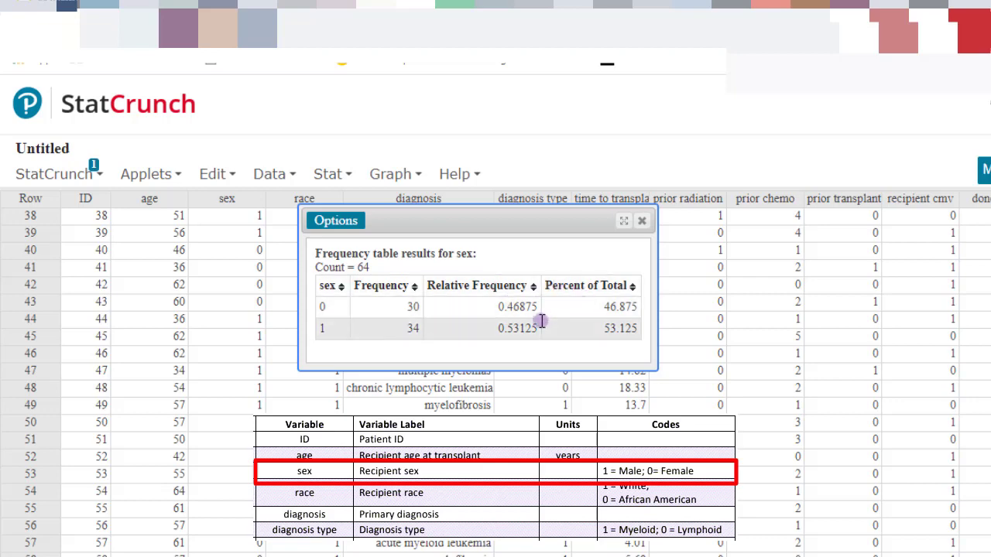
{"action": "double_click", "coordinate": [489, 306]}
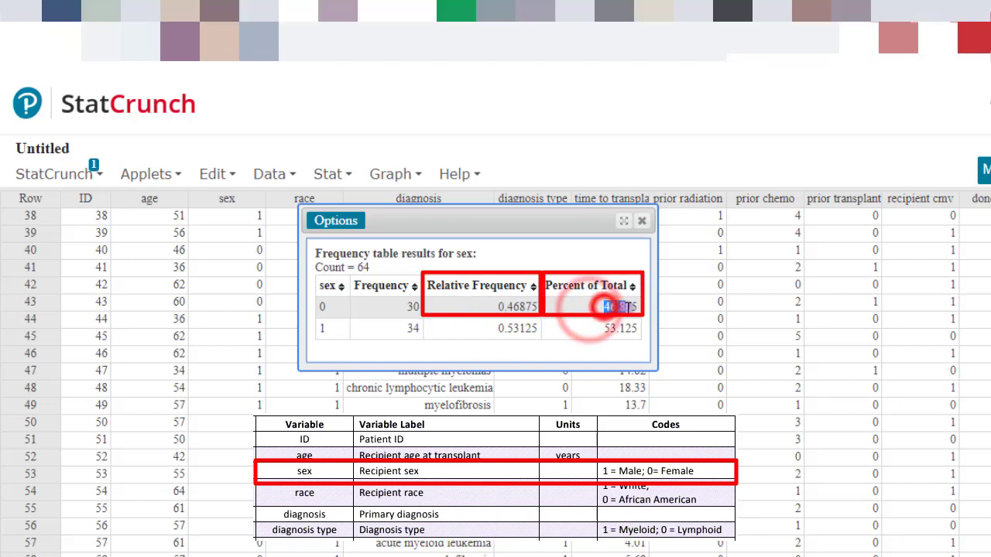
{"action": "double_click", "coordinate": [619, 306]}
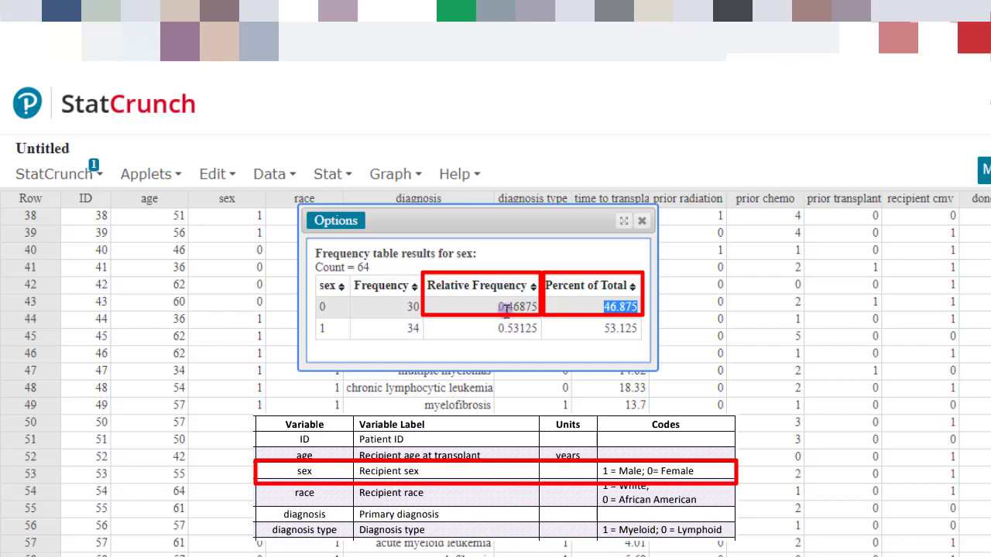
{"action": "left_click", "coordinate": [619, 307]}
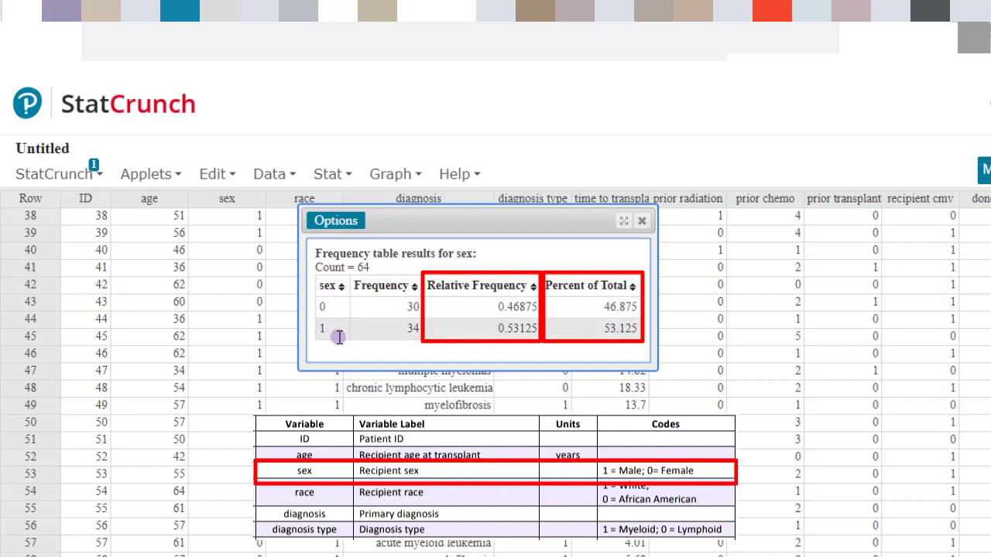
{"action": "left_click", "coordinate": [643, 222]}
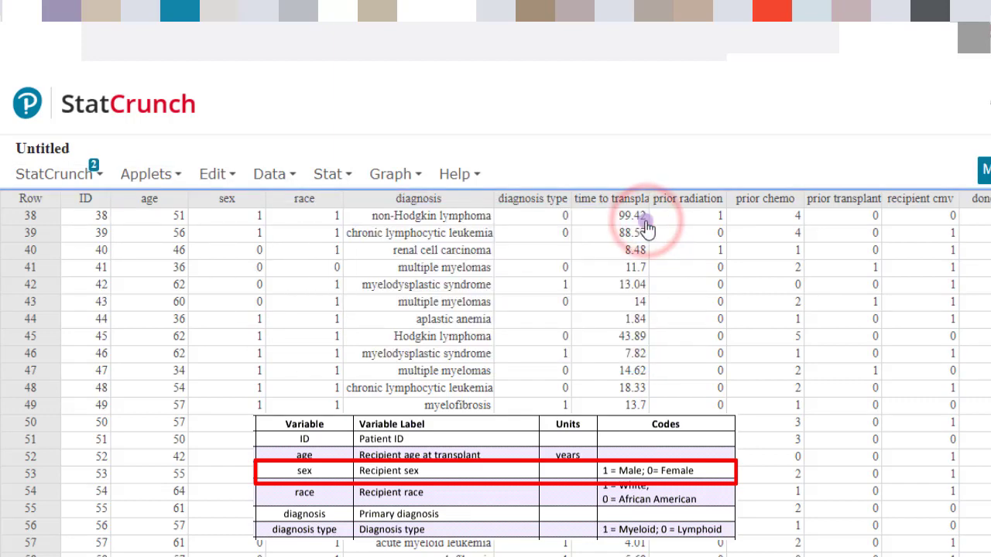
- Set up a recode of the sex column with the output going into a new column
{"action": "left_click", "coordinate": [329, 175]}
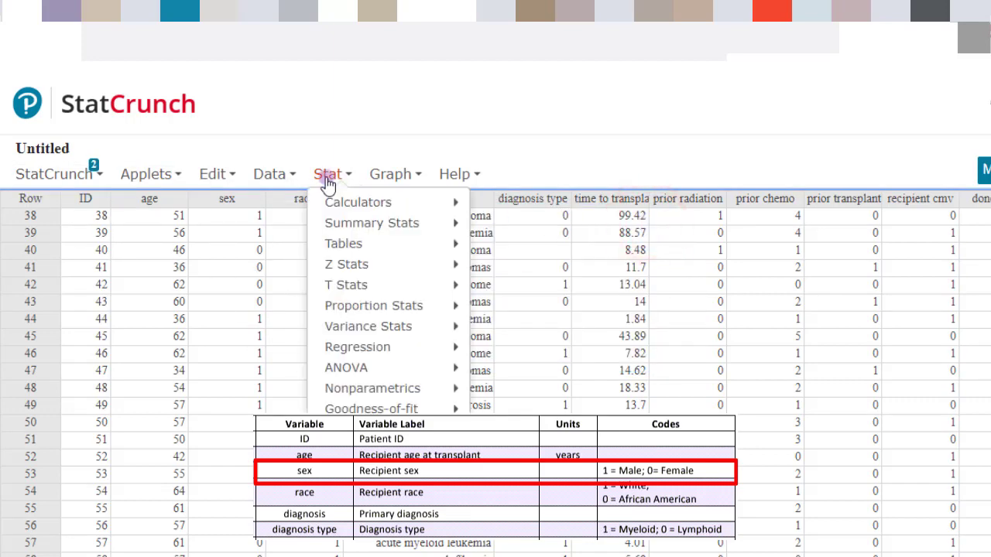
{"action": "left_click", "coordinate": [284, 182]}
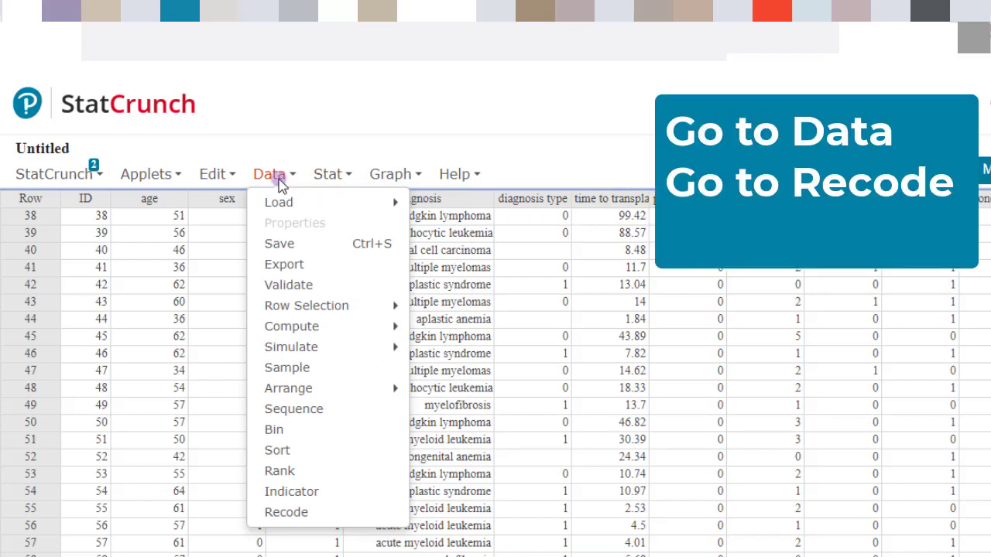
{"action": "left_click", "coordinate": [310, 513]}
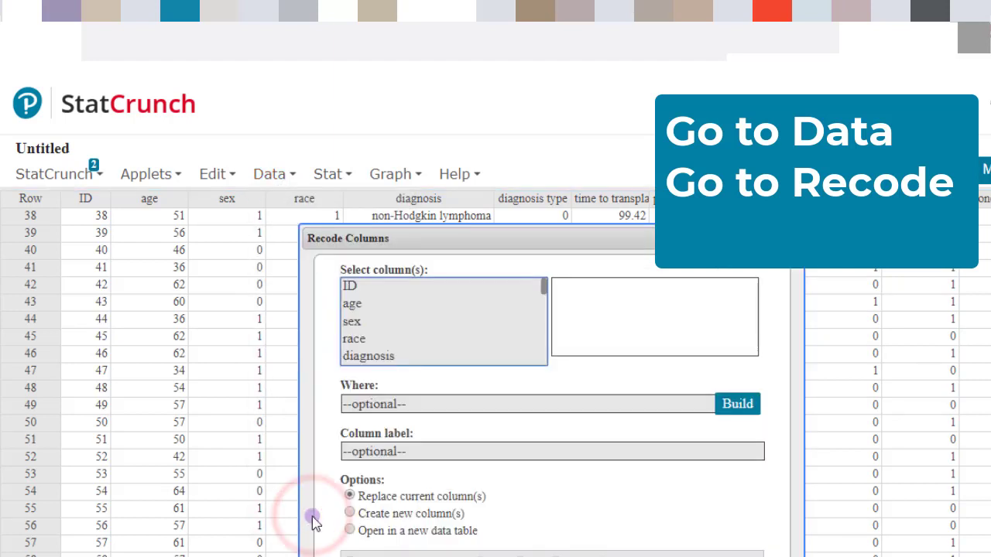
{"action": "left_click", "coordinate": [351, 320]}
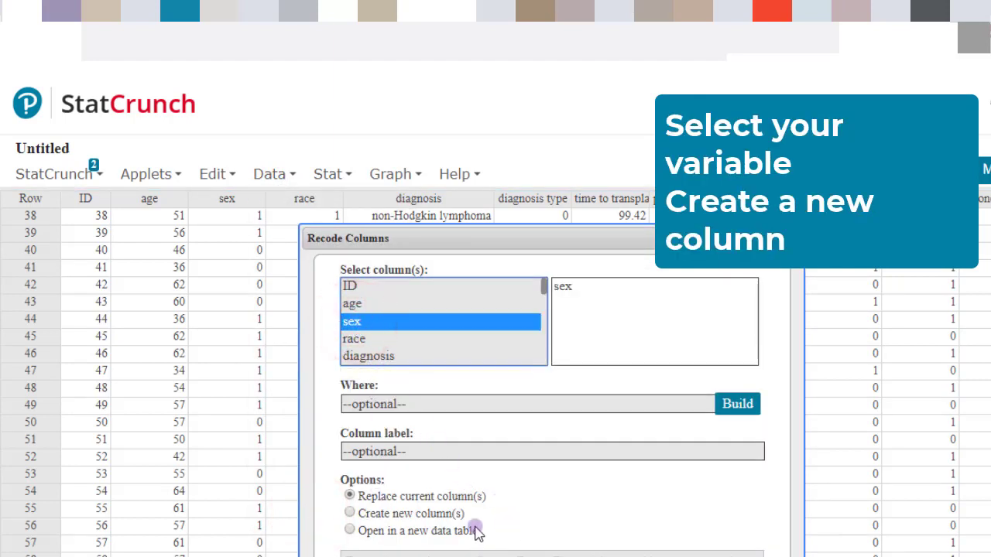
{"action": "left_click", "coordinate": [351, 517]}
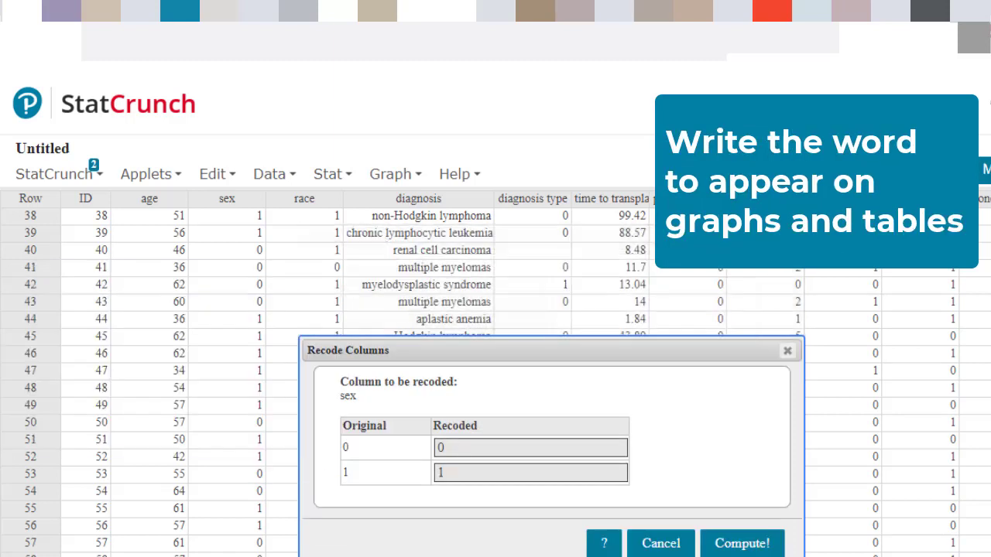
- Recode sex value 0 as Female and 1 as Male, compute the new column, and close the recode summary
{"action": "double_click", "coordinate": [451, 454]}
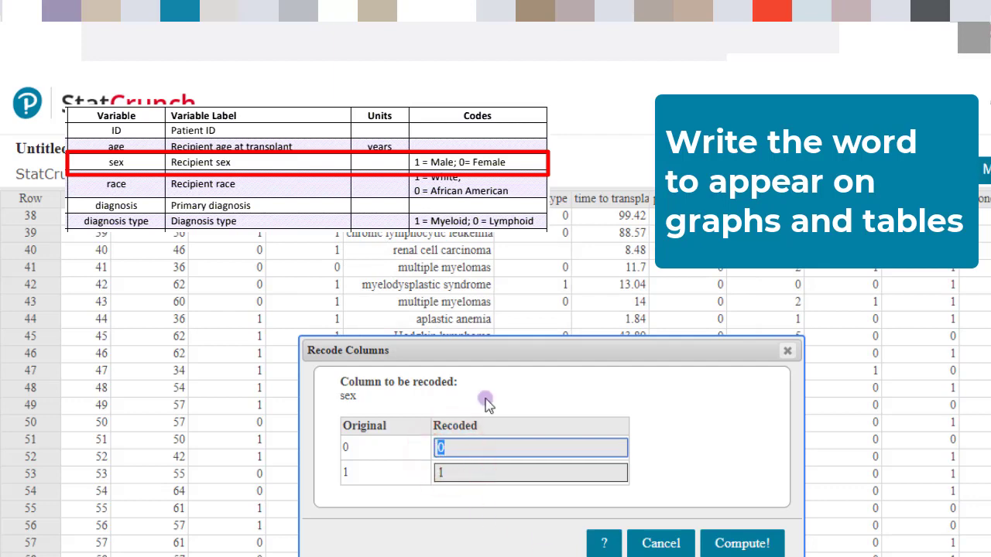
{"action": "type", "text": "Female"}
{"action": "double_click", "coordinate": [425, 472]}
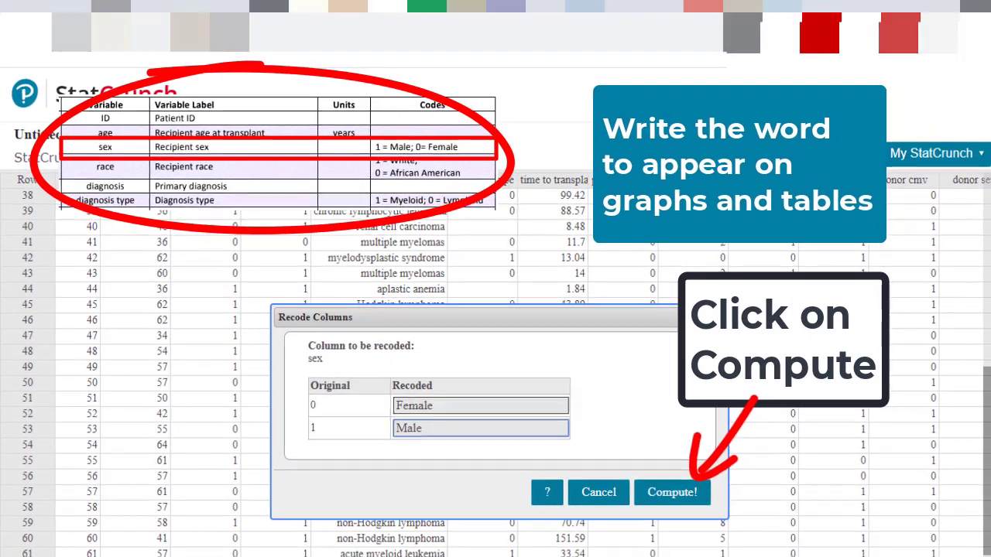
{"action": "left_click", "coordinate": [734, 537]}
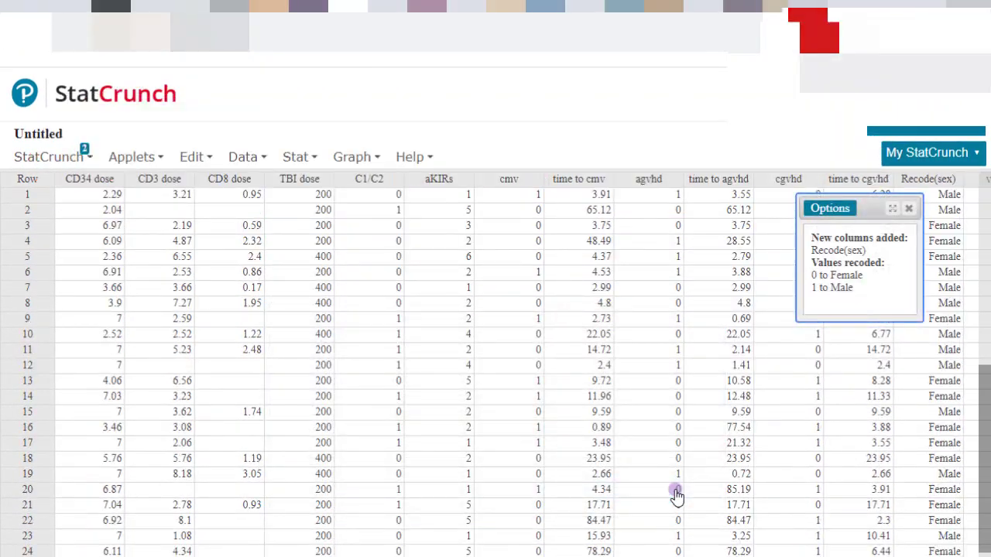
{"action": "left_click", "coordinate": [907, 211]}
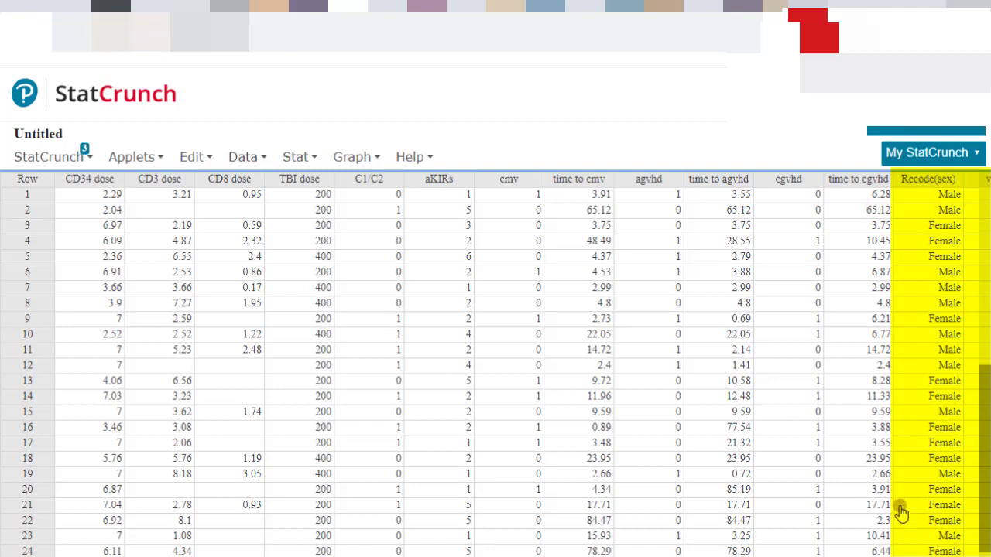
- Create a frequency table for the Recode(sex) column with Frequency, Relative frequency and Percent of total
{"action": "left_click", "coordinate": [298, 158]}
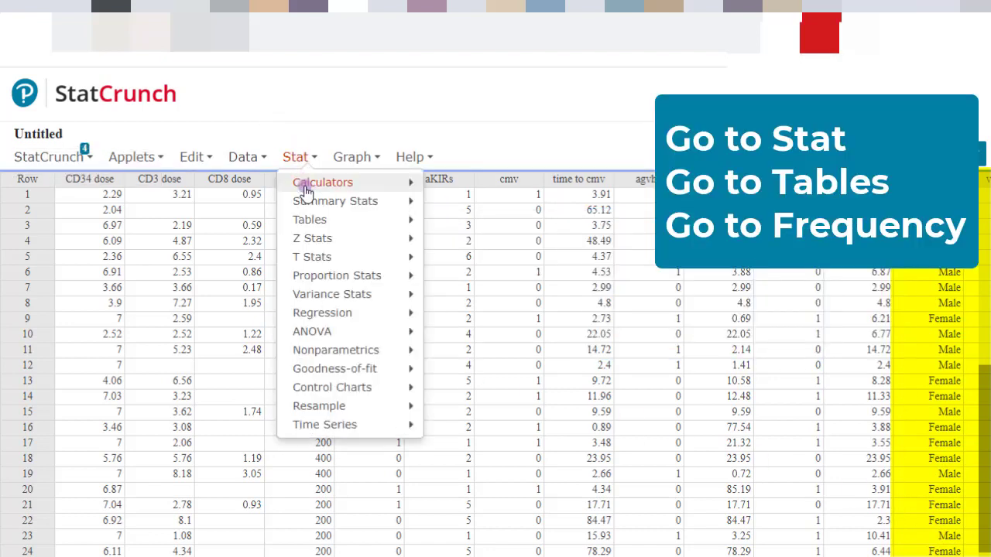
{"action": "mouse_move", "coordinate": [302, 219]}
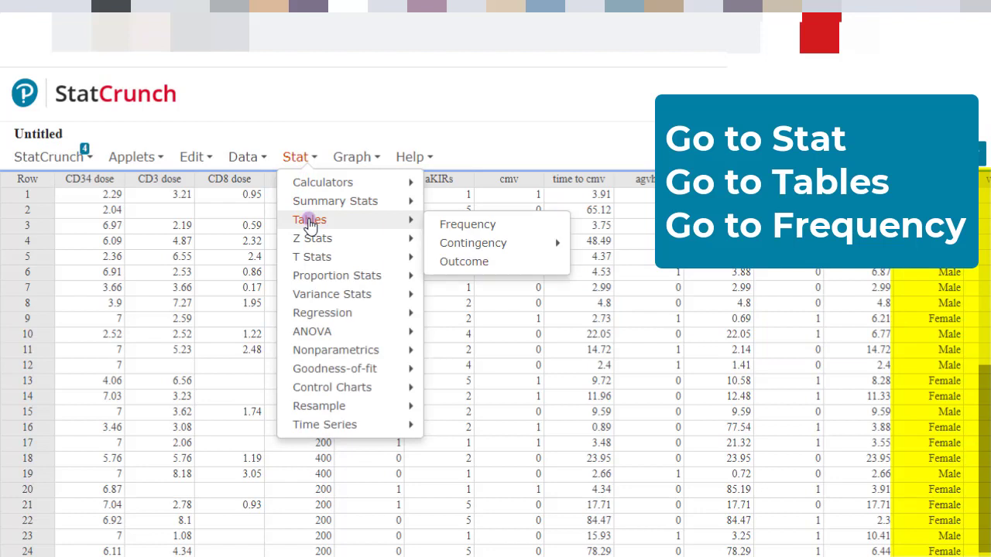
{"action": "left_click", "coordinate": [451, 224]}
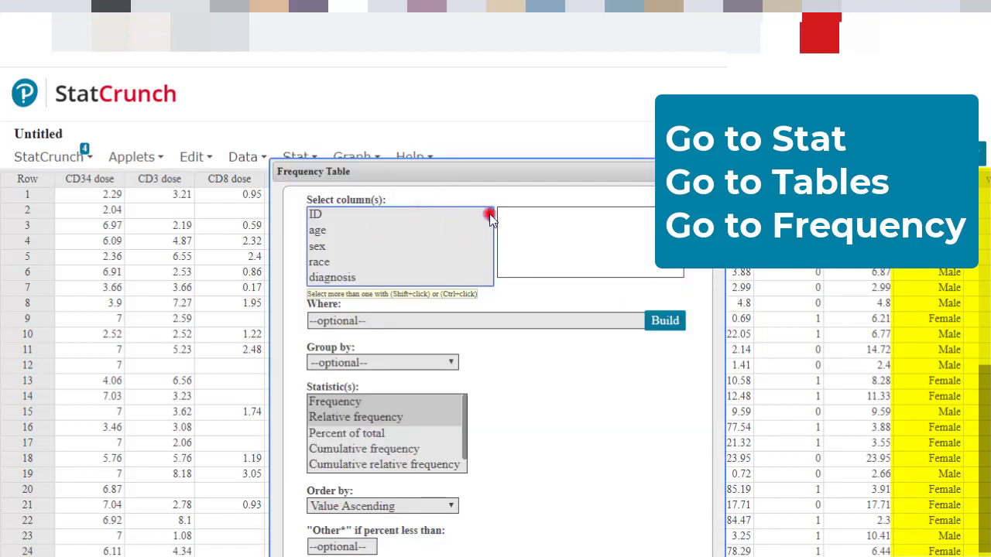
{"action": "left_click_drag", "start_coordinate": [489, 213], "coordinate": [486, 278]}
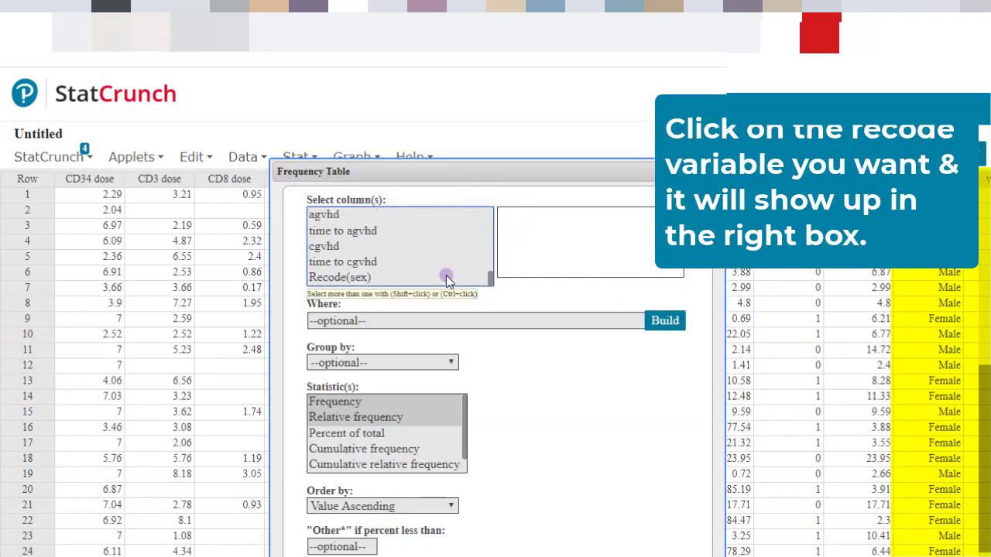
{"action": "left_click", "coordinate": [367, 279]}
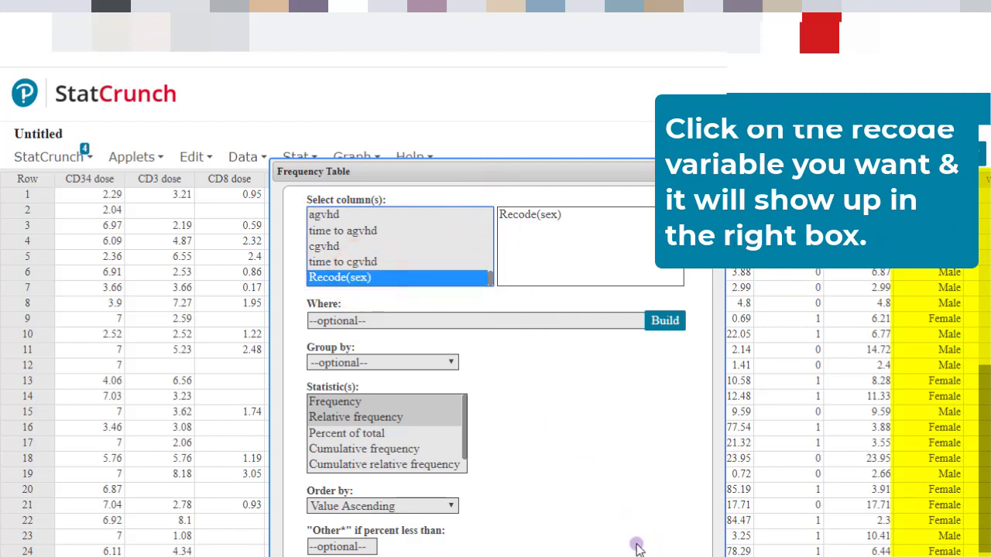
{"action": "left_click", "coordinate": [364, 401]}
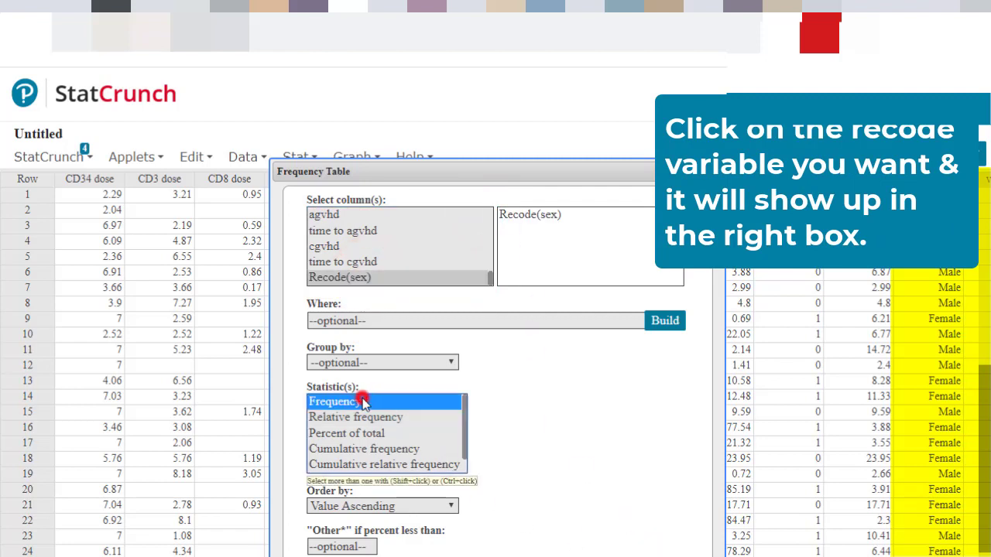
{"action": "left_click", "coordinate": [367, 418], "text": "ctrl"}
{"action": "left_click", "coordinate": [366, 433], "text": "ctrl"}
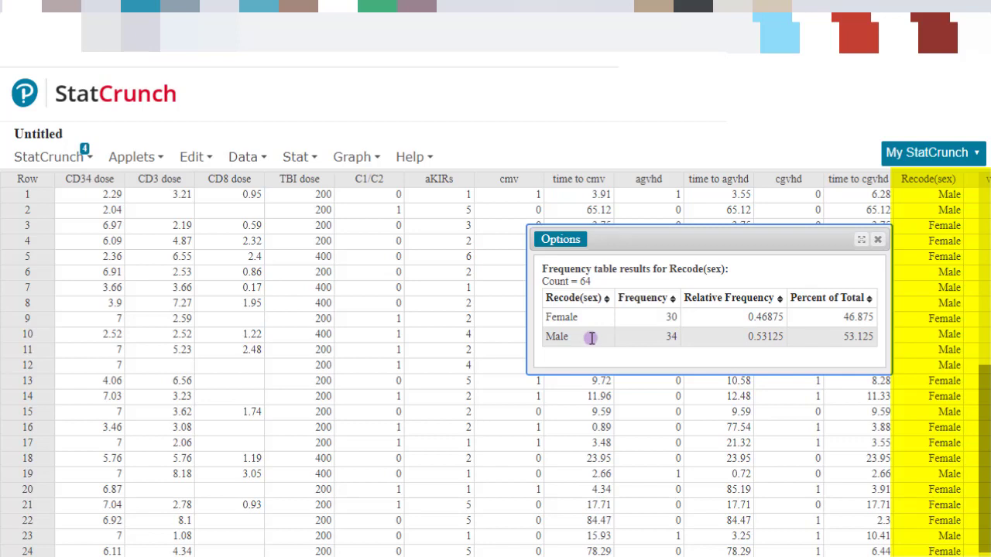
- Create a pie chart from the Recode(sex) column that displays only Percent of Total
{"action": "left_click", "coordinate": [360, 159]}
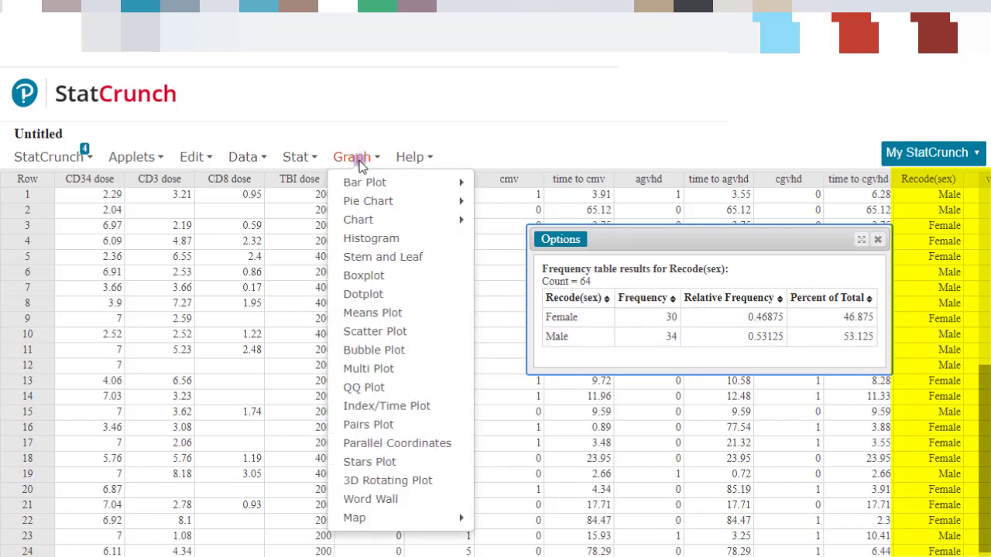
{"action": "mouse_move", "coordinate": [370, 193]}
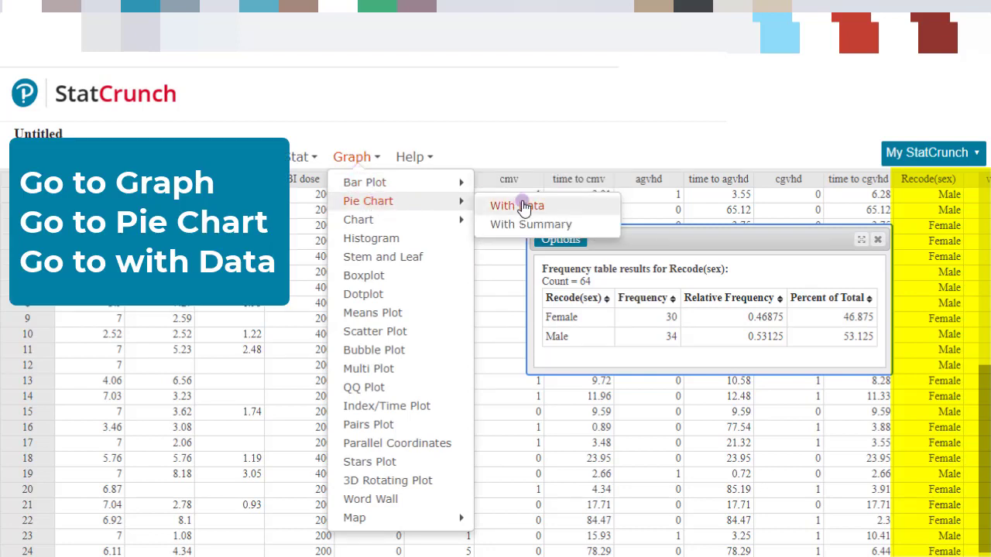
{"action": "left_click", "coordinate": [523, 206]}
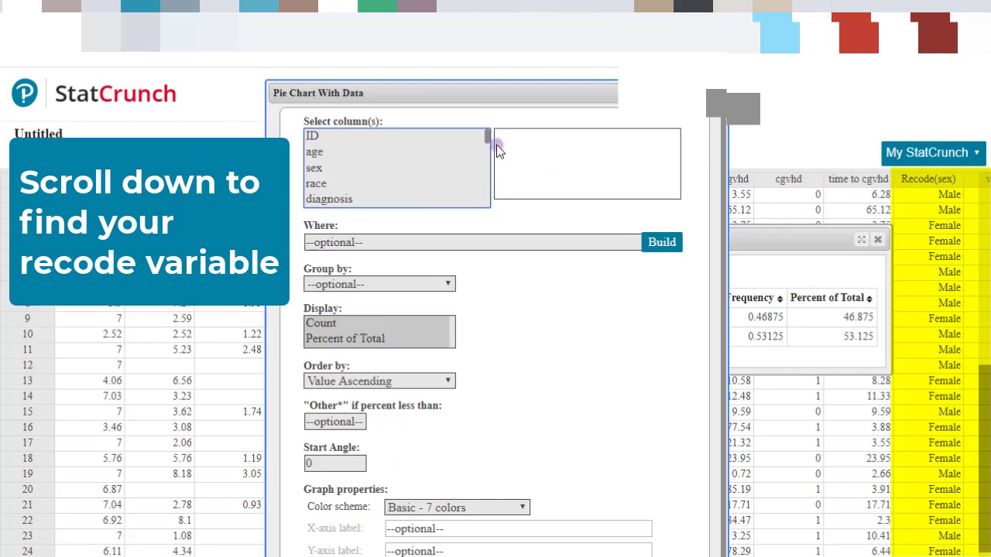
{"action": "left_click_drag", "start_coordinate": [488, 139], "coordinate": [490, 207]}
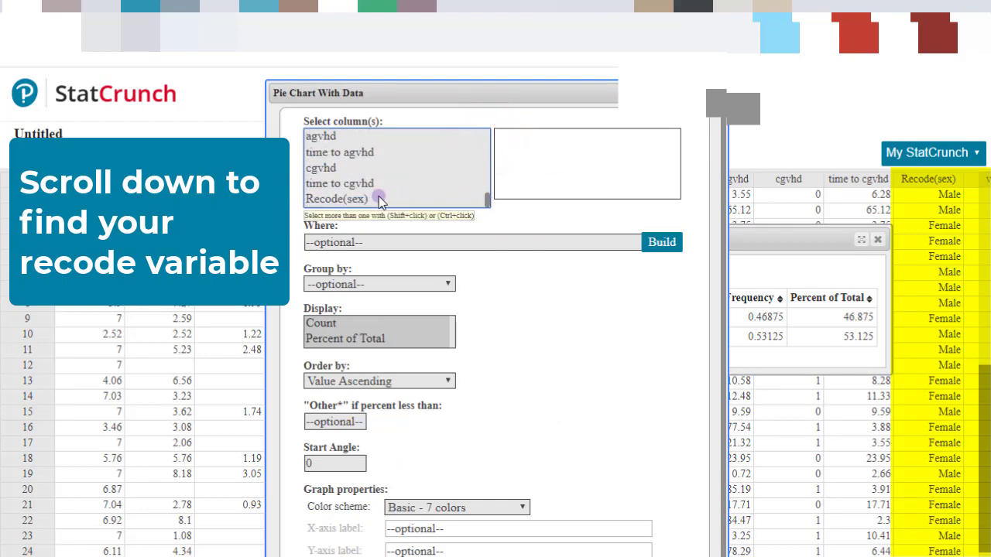
{"action": "left_click", "coordinate": [362, 200]}
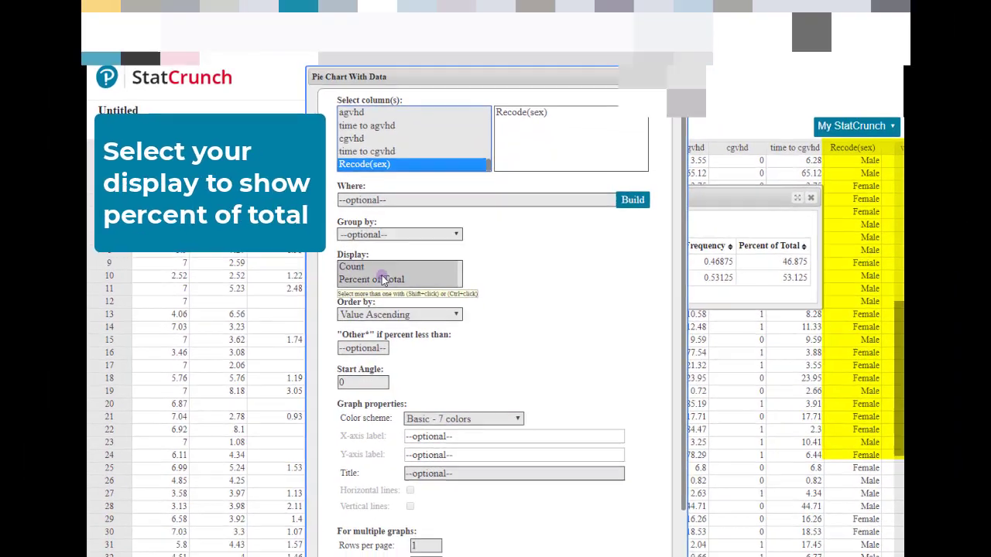
{"action": "left_click", "coordinate": [445, 265]}
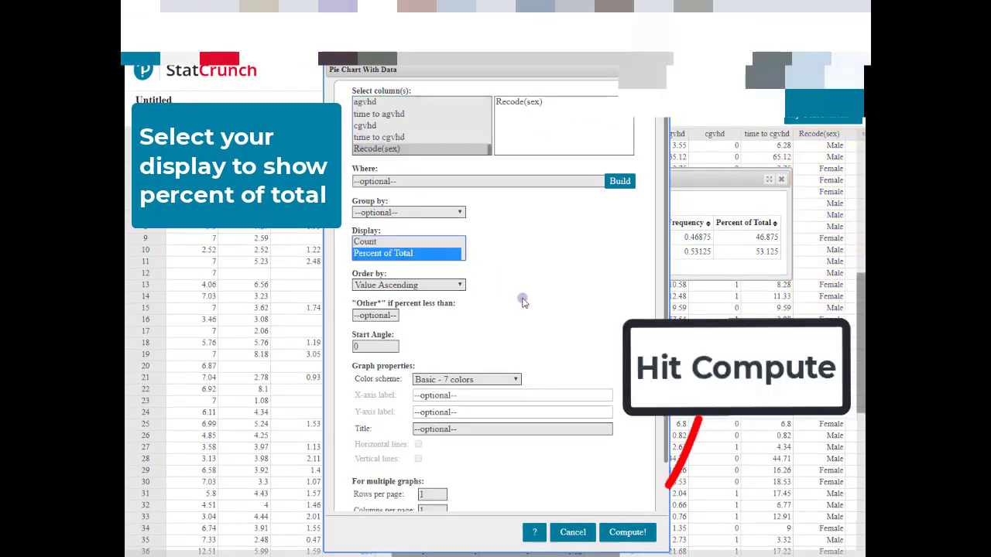
{"action": "scroll", "coordinate": [585, 386], "scroll_direction": "down", "scroll_amount": 1}
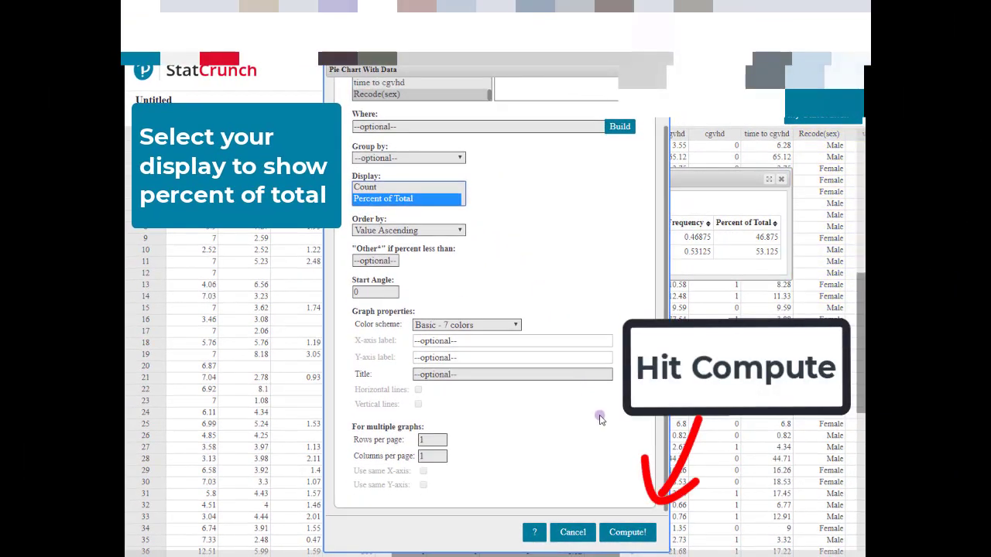
{"action": "left_click", "coordinate": [633, 534]}
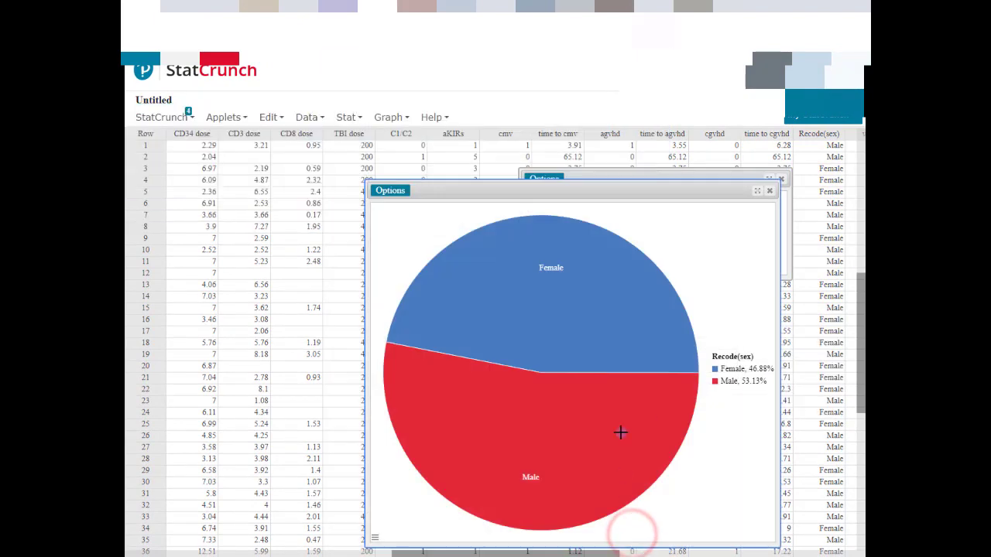
- Shrink the pie chart window, move it clear of the frequency table, and save the chart privately as "Pie Chart With Data cyto"
{"action": "left_click", "coordinate": [778, 182]}
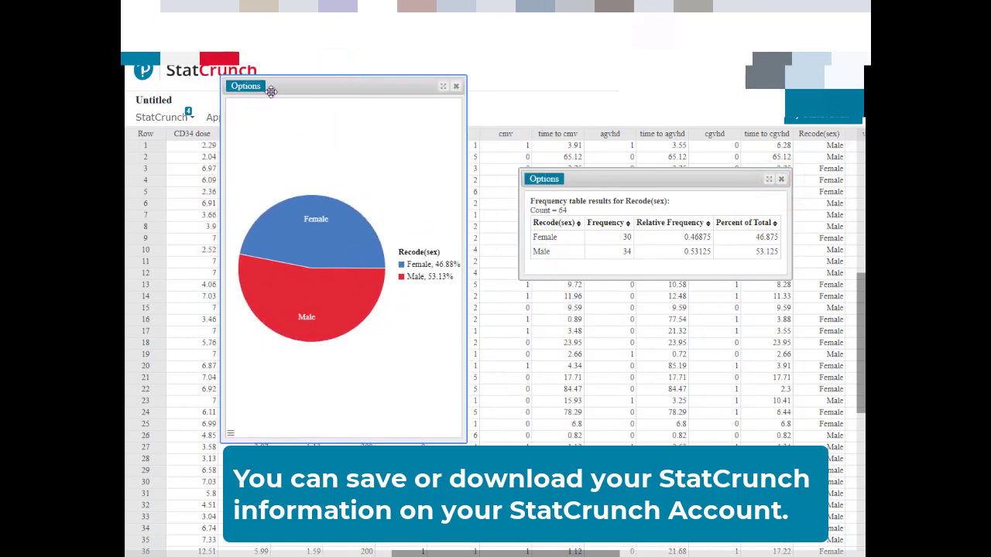
{"action": "left_click", "coordinate": [246, 86]}
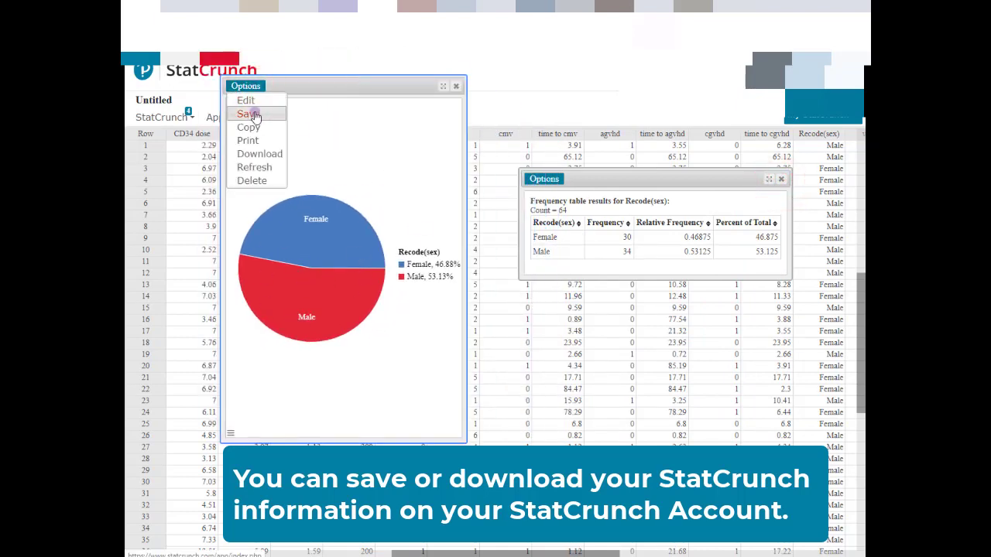
{"action": "left_click", "coordinate": [254, 113]}
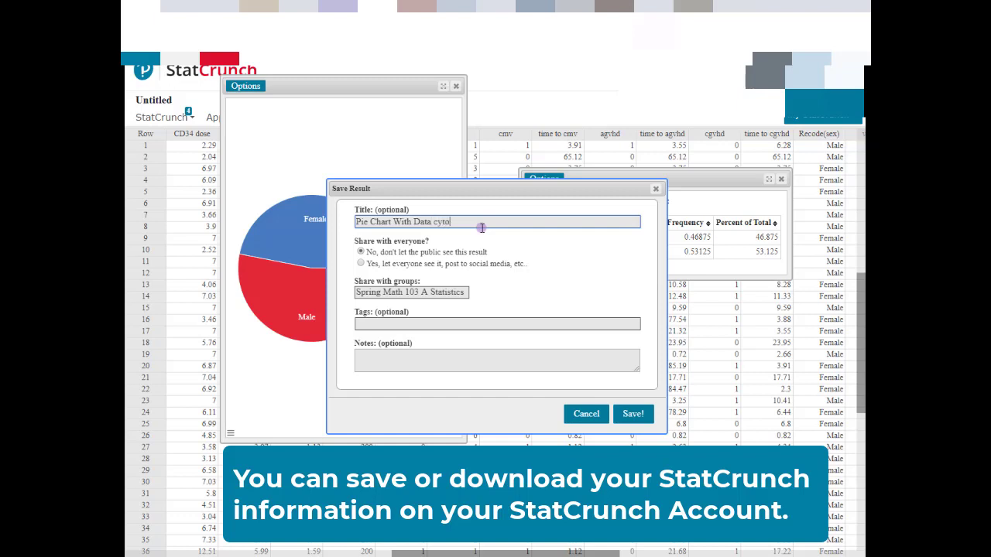
{"action": "left_click", "coordinate": [633, 414]}
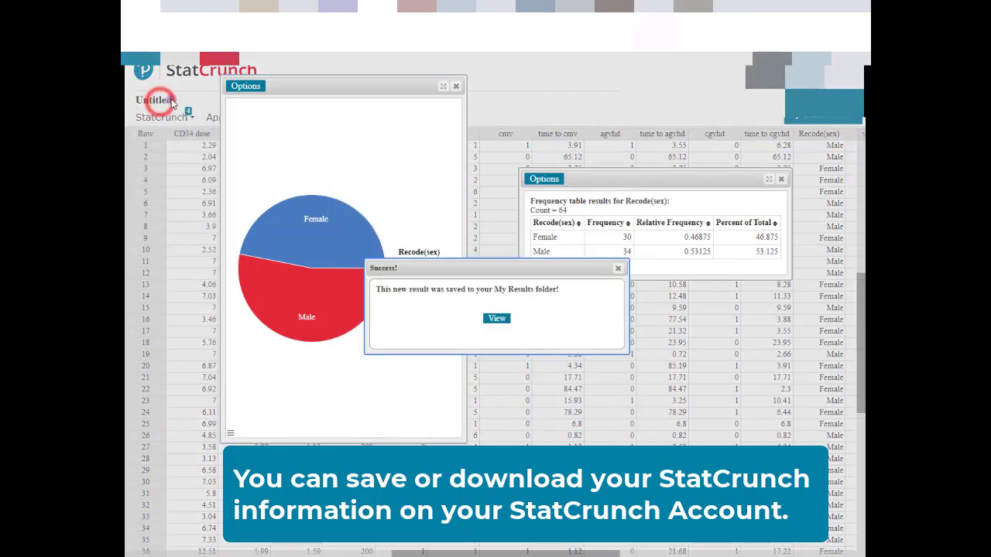
- View the saved pie chart result and open the My results list of the StatCrunch account
{"action": "left_click", "coordinate": [496, 318]}
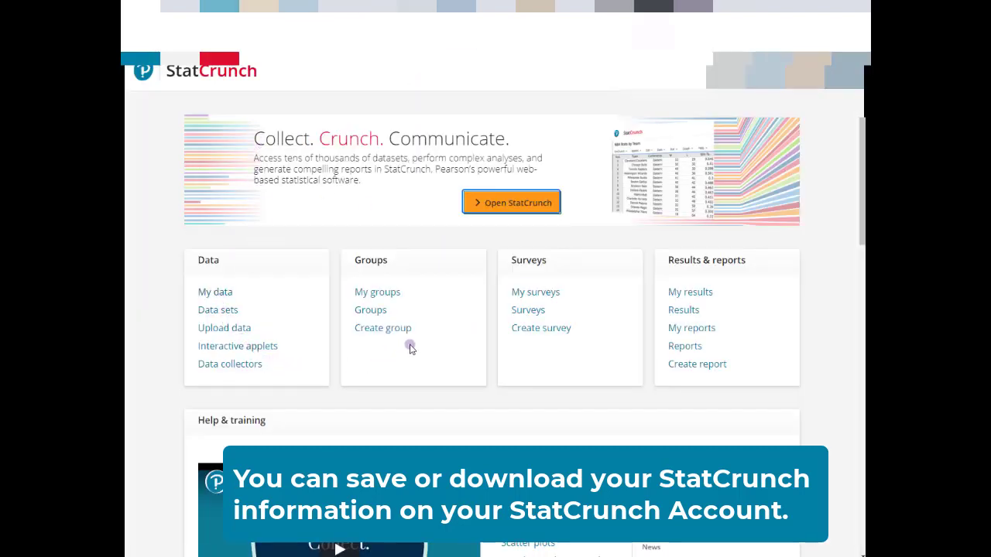
{"action": "left_click", "coordinate": [686, 292]}
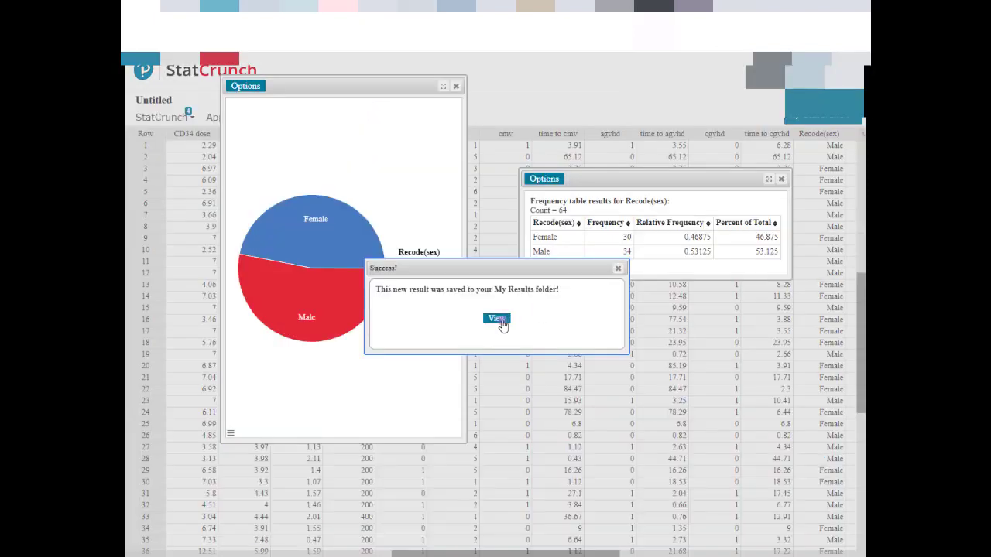
{"action": "left_click", "coordinate": [500, 321]}
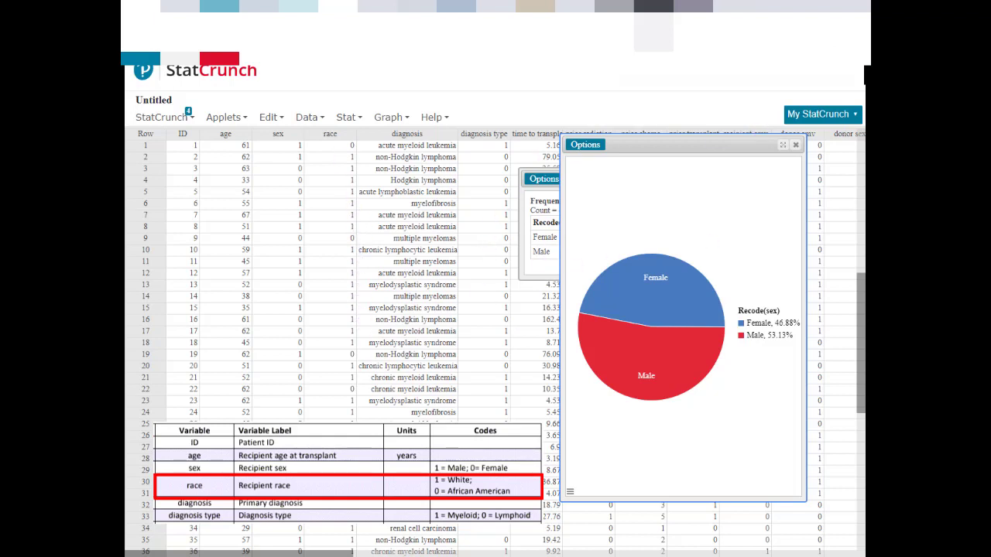
- Recode the race column into a new column, with 0 as African American and 1 as White
{"action": "left_click", "coordinate": [306, 117]}
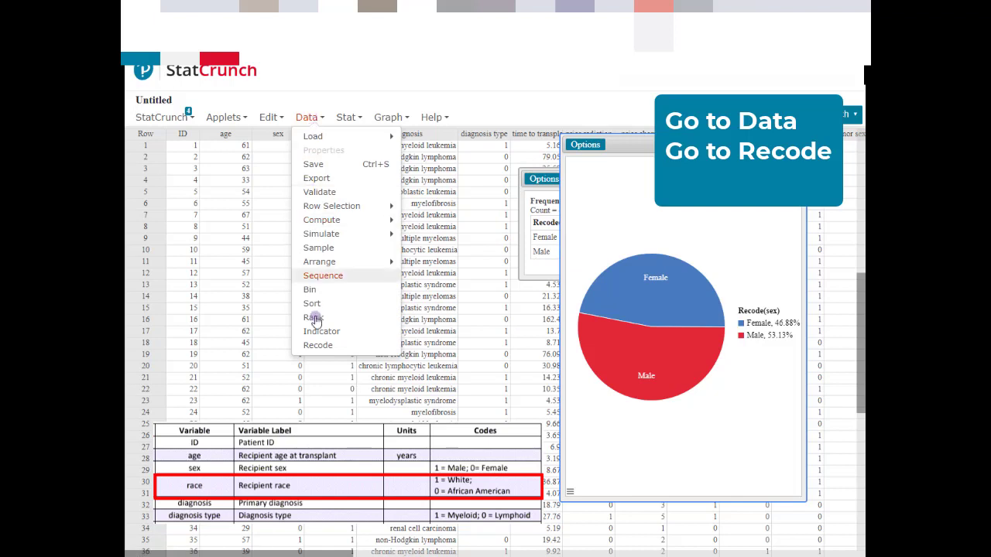
{"action": "left_click", "coordinate": [317, 345]}
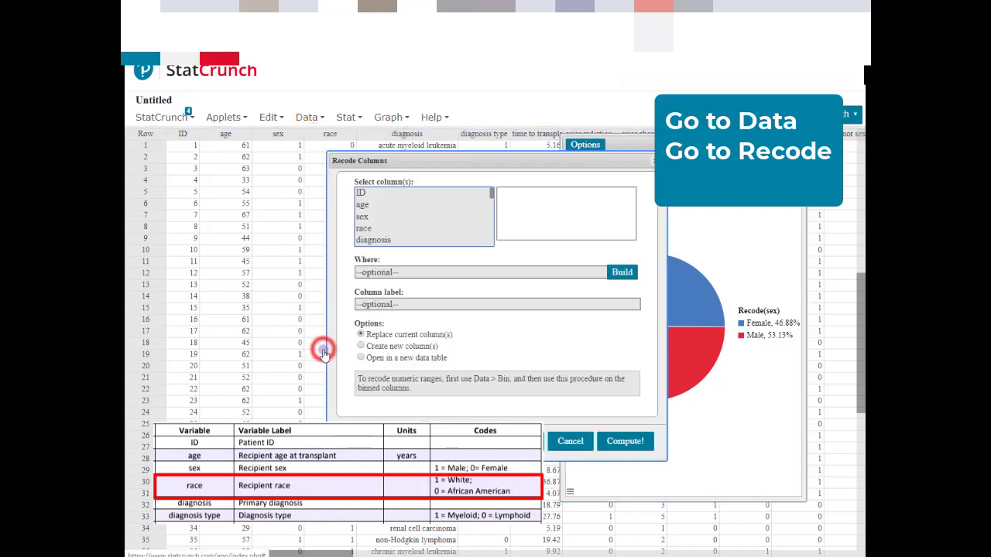
{"action": "left_click", "coordinate": [367, 229]}
{"action": "left_click", "coordinate": [401, 347]}
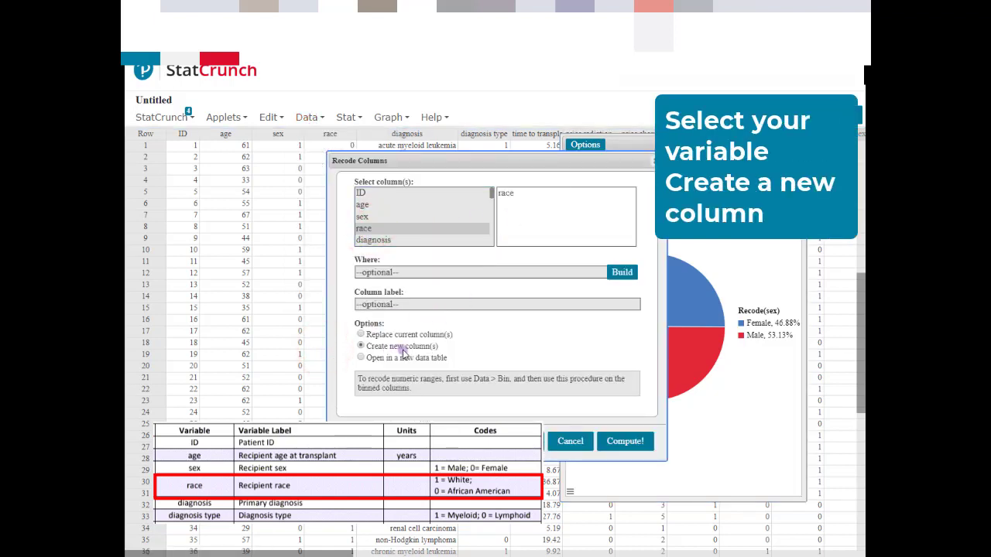
{"action": "left_click", "coordinate": [619, 441]}
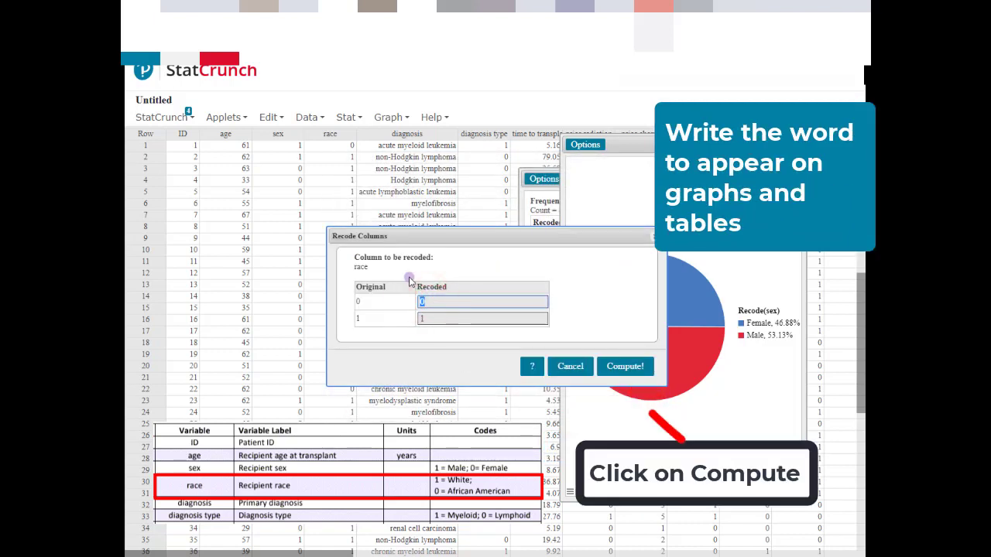
{"action": "type", "text": "A"}
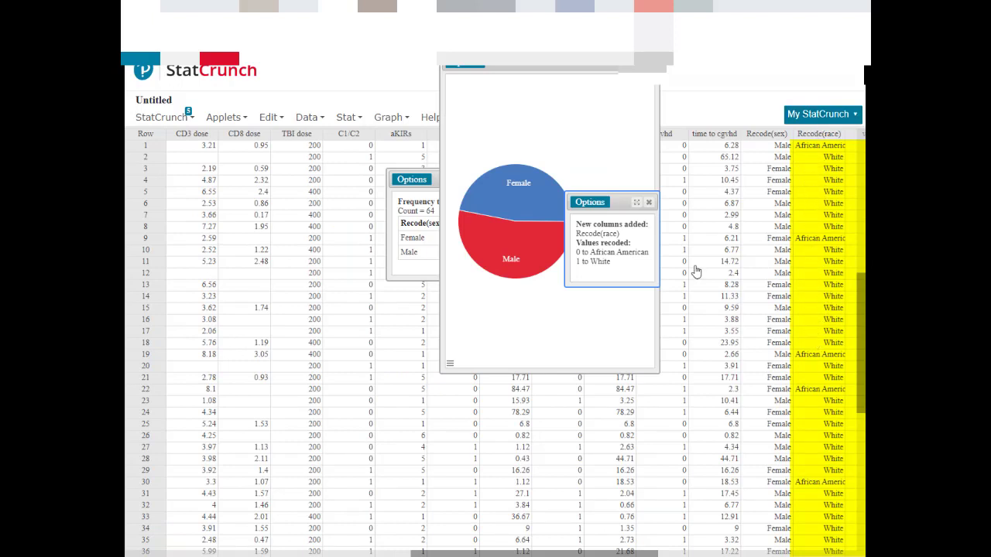
- Create a frequency table for the Recode(race) column with Frequency, Relative frequency and Percent of total
{"action": "left_click", "coordinate": [305, 123]}
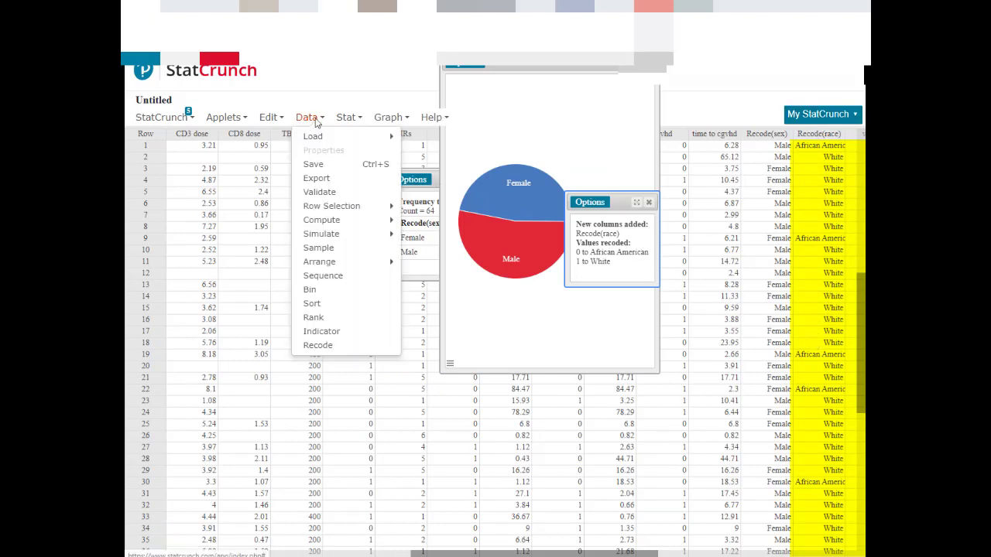
{"action": "left_click", "coordinate": [345, 121]}
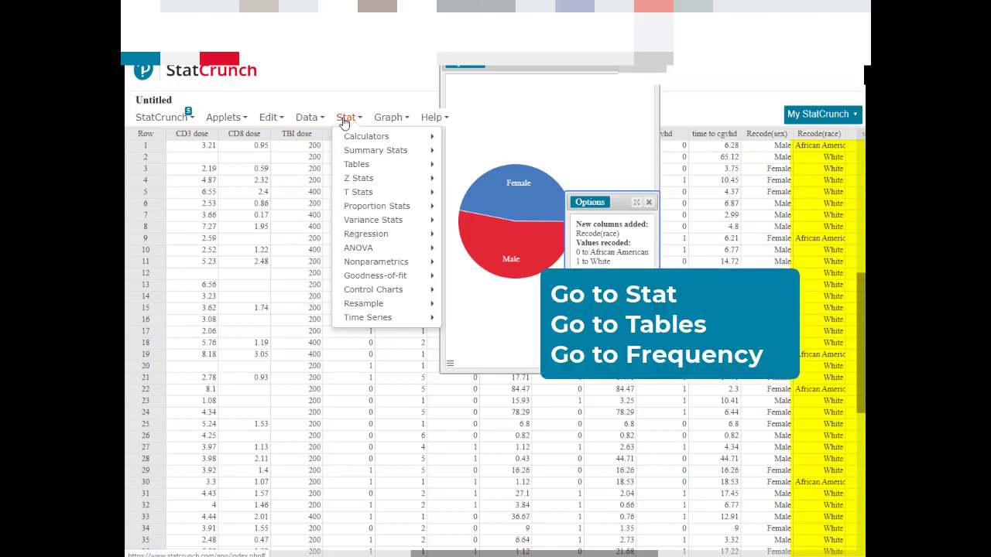
{"action": "mouse_move", "coordinate": [368, 166]}
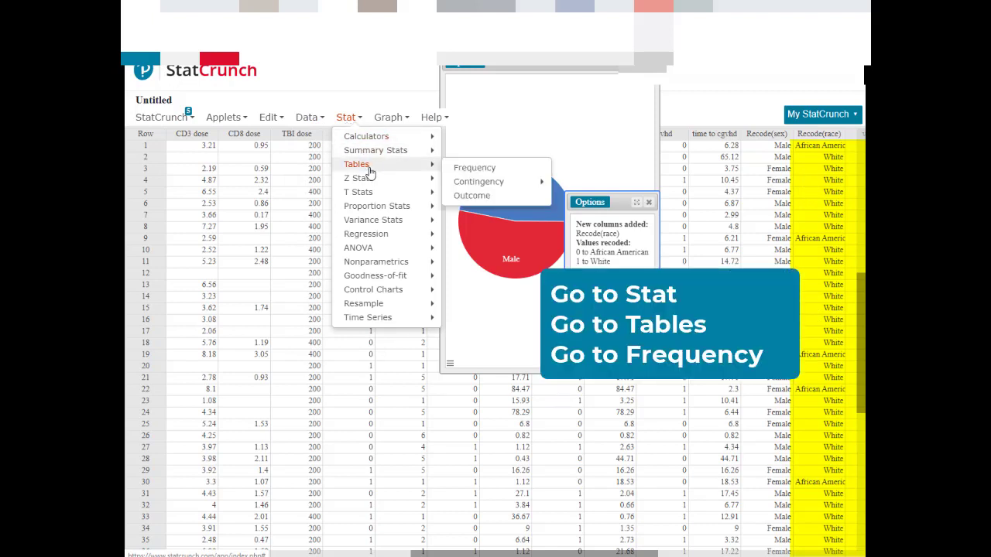
{"action": "left_click", "coordinate": [459, 169]}
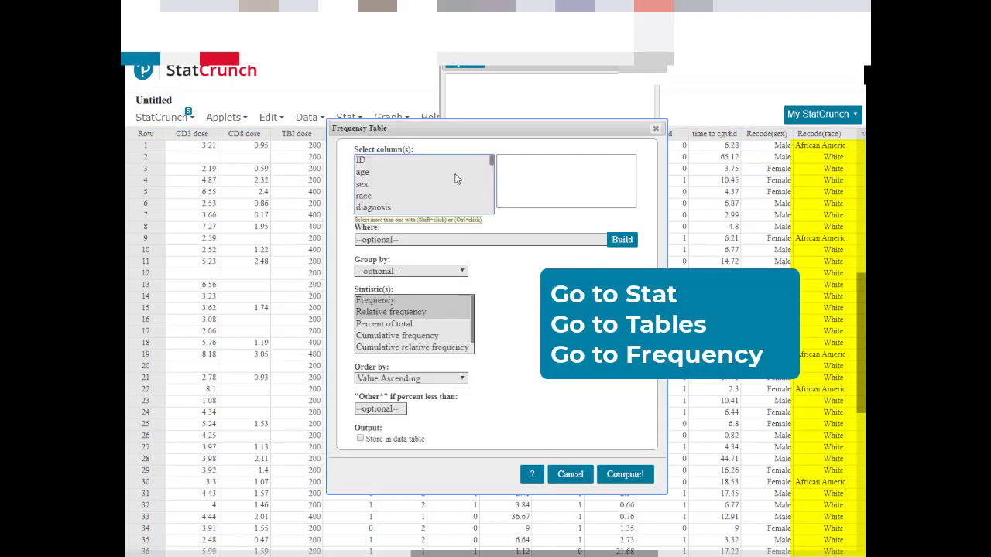
{"action": "left_click_drag", "start_coordinate": [490, 165], "coordinate": [490, 211]}
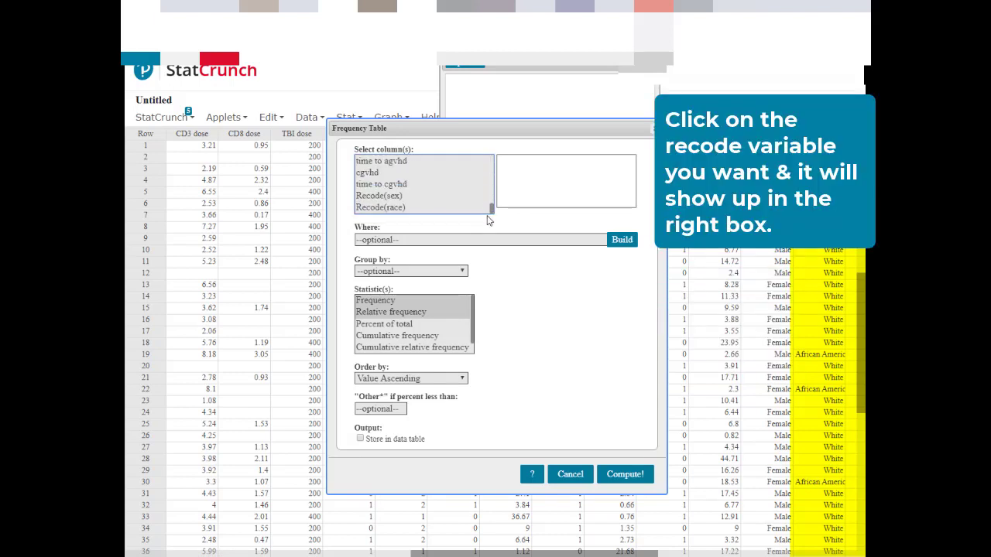
{"action": "left_click", "coordinate": [400, 206]}
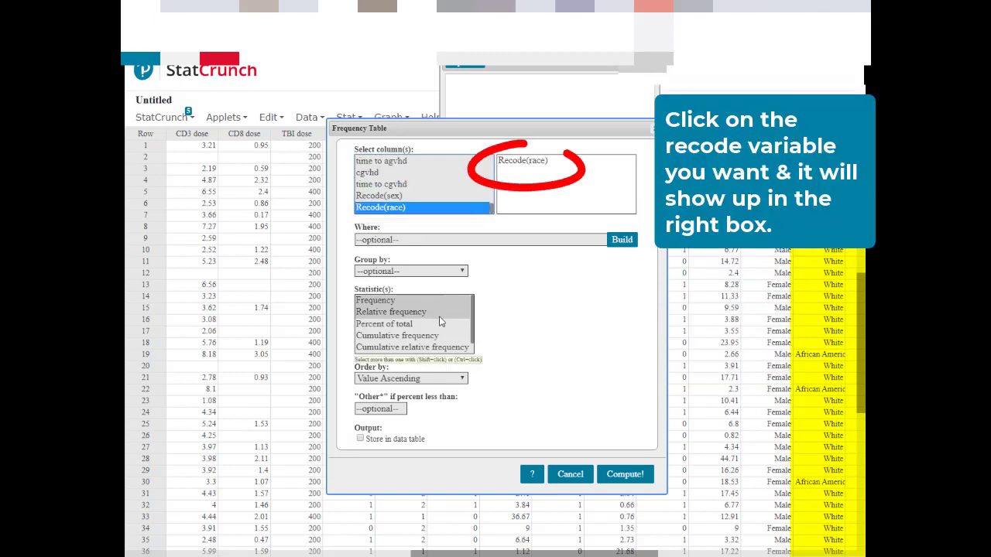
{"action": "left_click", "coordinate": [372, 303]}
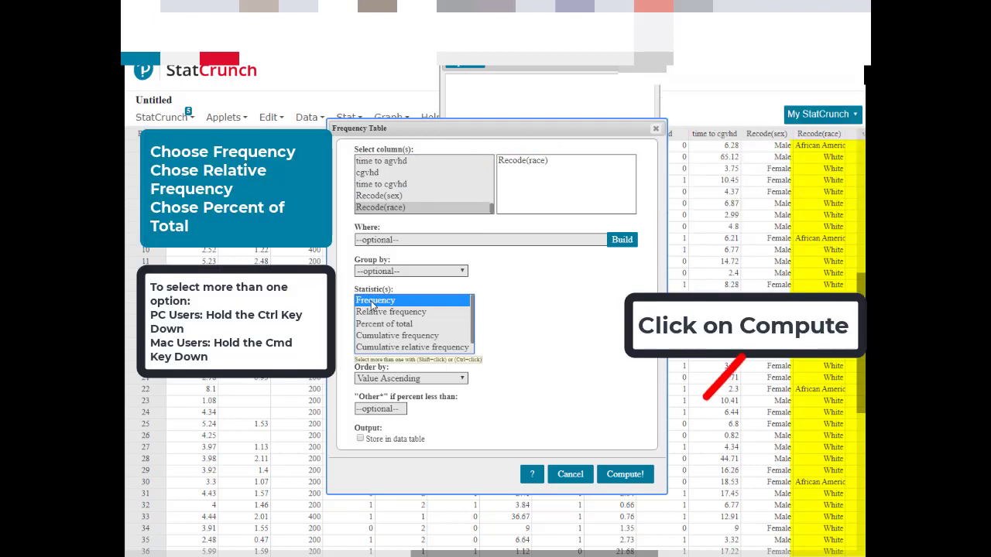
{"action": "left_click", "coordinate": [377, 313], "text": "ctrl"}
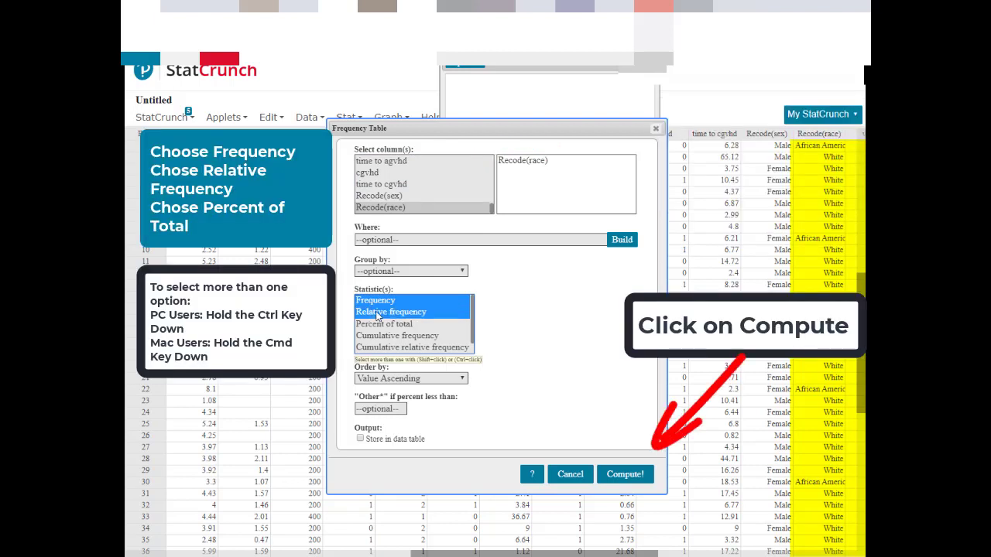
{"action": "left_click", "coordinate": [383, 325], "text": "ctrl"}
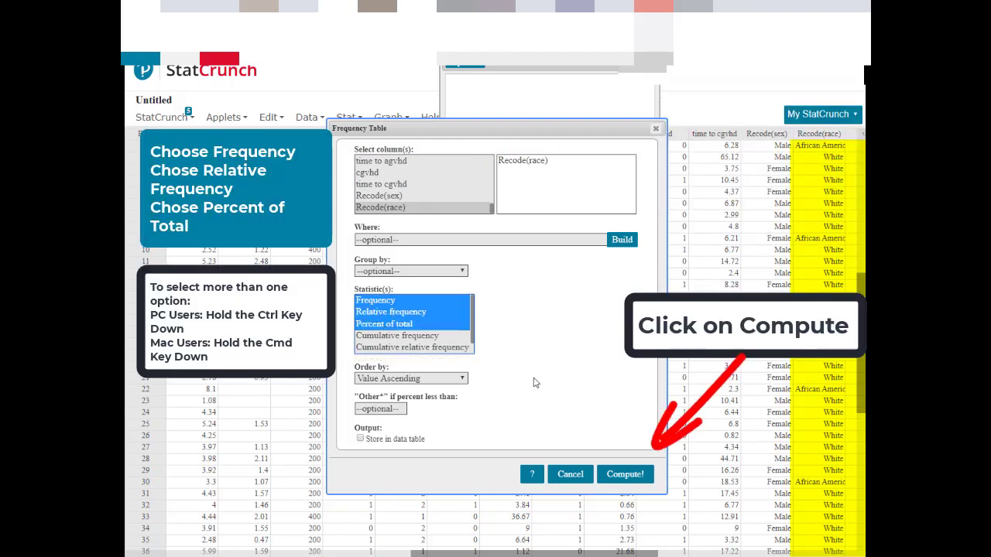
{"action": "left_click", "coordinate": [620, 474]}
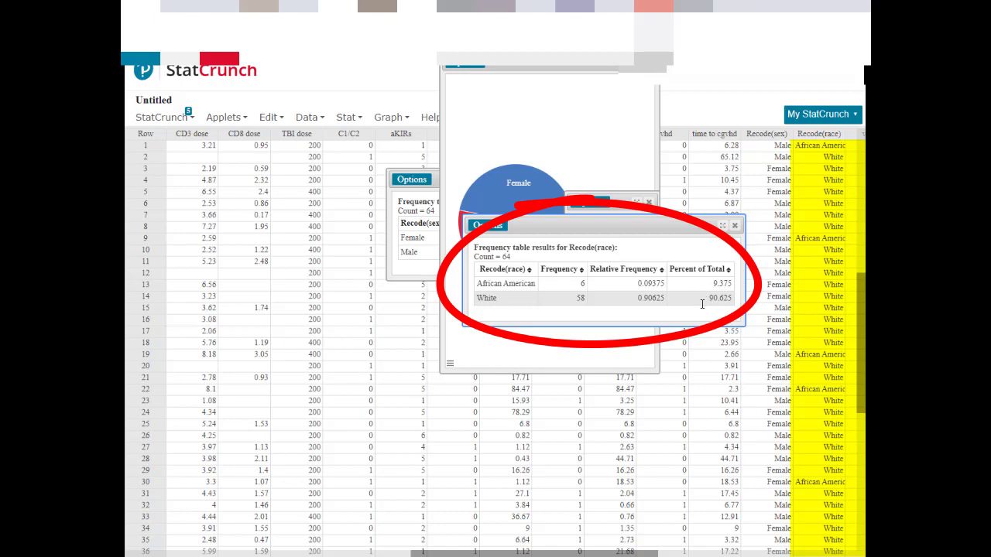
- Create a pie chart with data for the Recode(race) column, displaying both Count and Percent of Total
{"action": "left_click", "coordinate": [388, 117]}
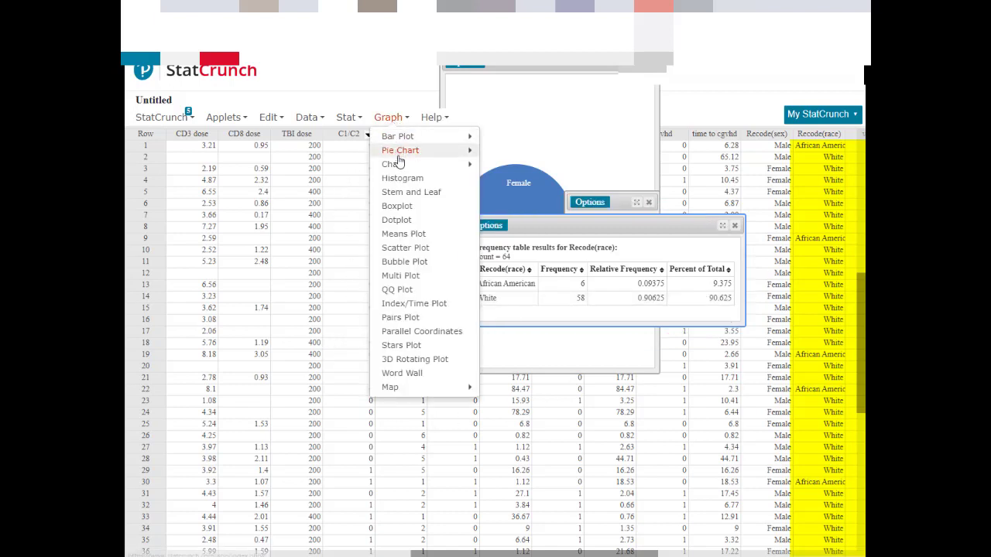
{"action": "mouse_move", "coordinate": [455, 151]}
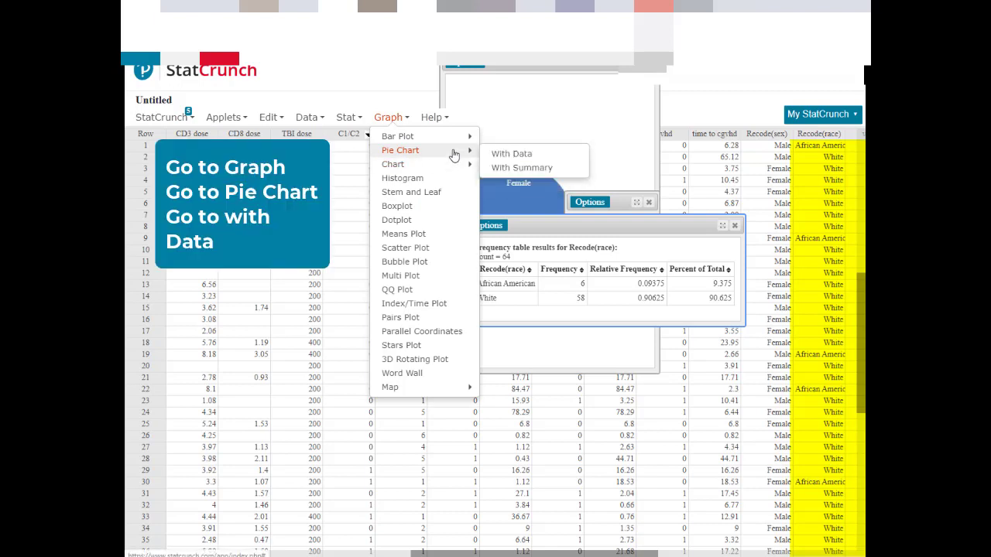
{"action": "left_click", "coordinate": [495, 154]}
{"action": "left_click_drag", "start_coordinate": [488, 111], "coordinate": [492, 162]}
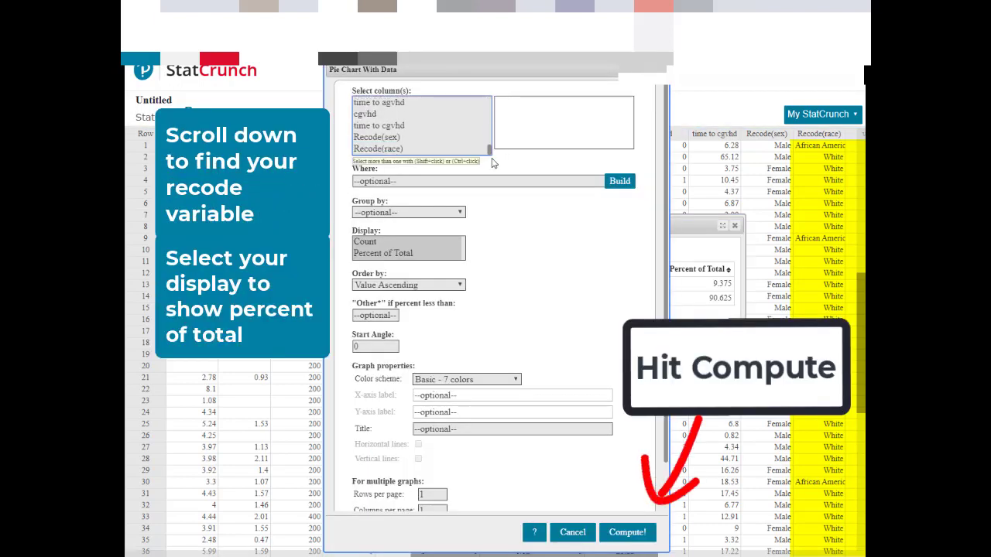
{"action": "left_click", "coordinate": [400, 148]}
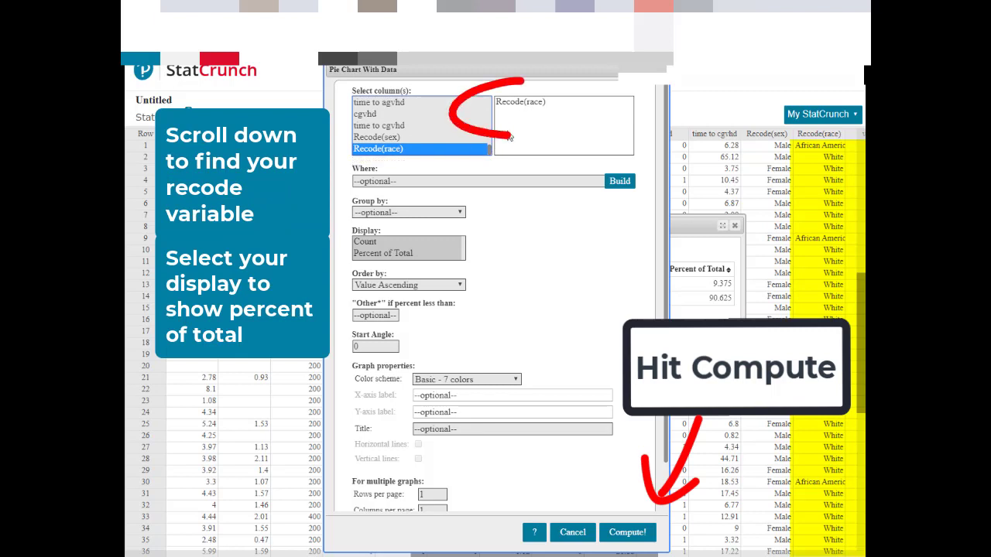
{"action": "scroll", "coordinate": [531, 313], "scroll_direction": "down", "scroll_amount": 1}
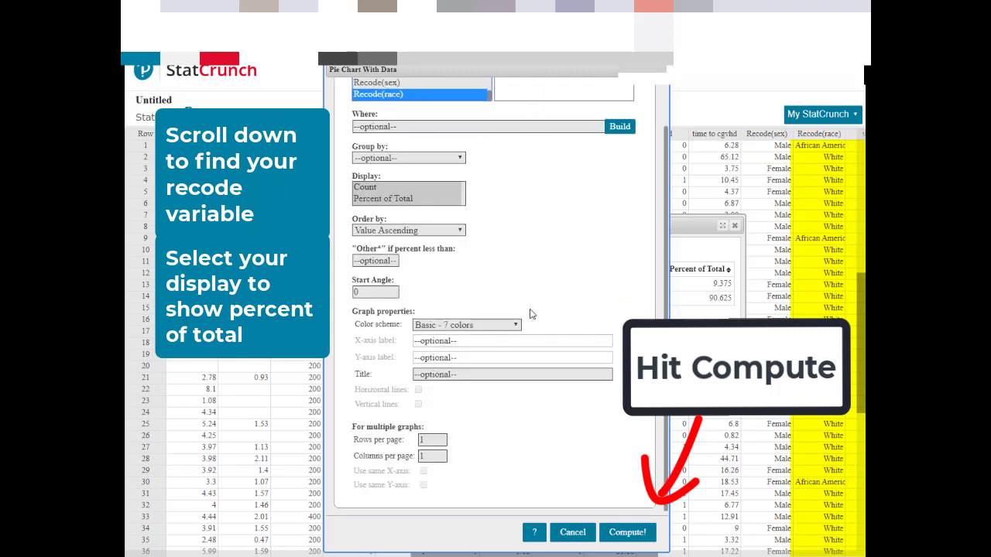
{"action": "left_click", "coordinate": [383, 198]}
{"action": "left_click", "coordinate": [393, 189], "text": "ctrl"}
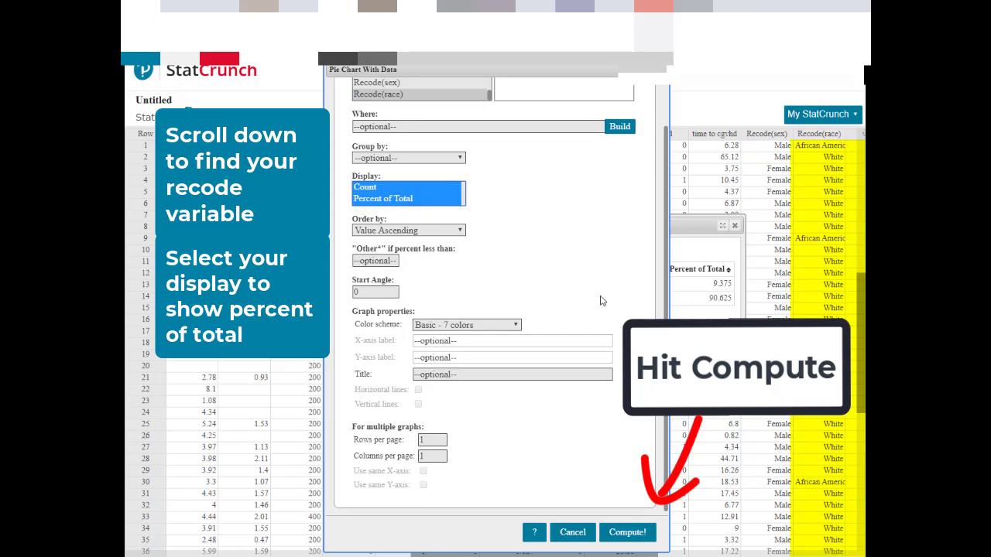
{"action": "left_click", "coordinate": [627, 532]}
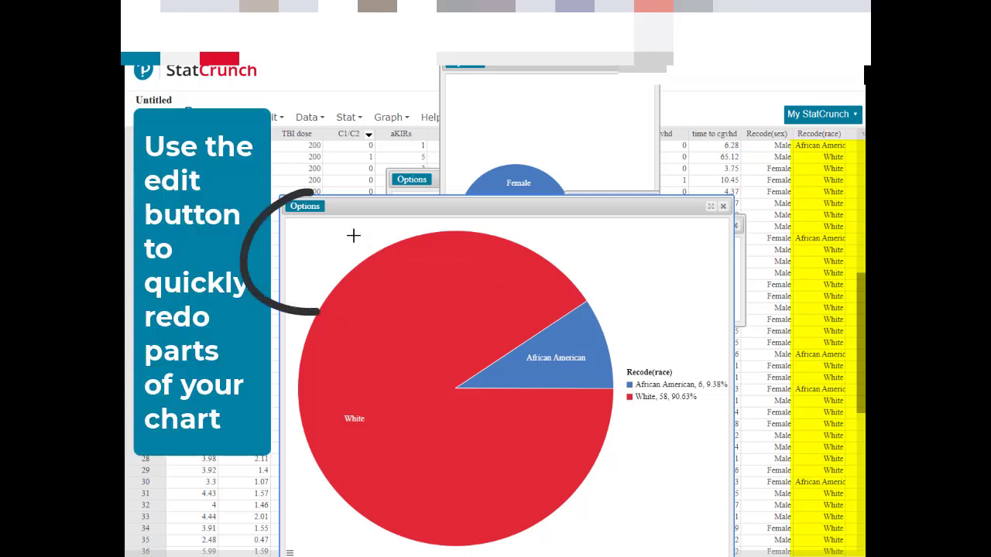
- Edit the race pie chart so that it displays only Percent of Total
{"action": "left_click", "coordinate": [305, 206]}
{"action": "left_click", "coordinate": [302, 222]}
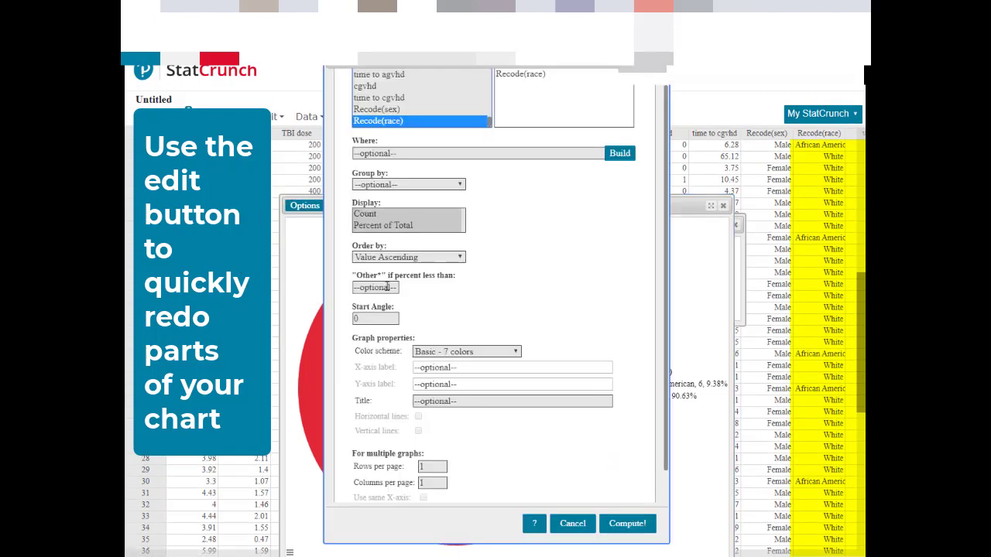
{"action": "left_click", "coordinate": [386, 229]}
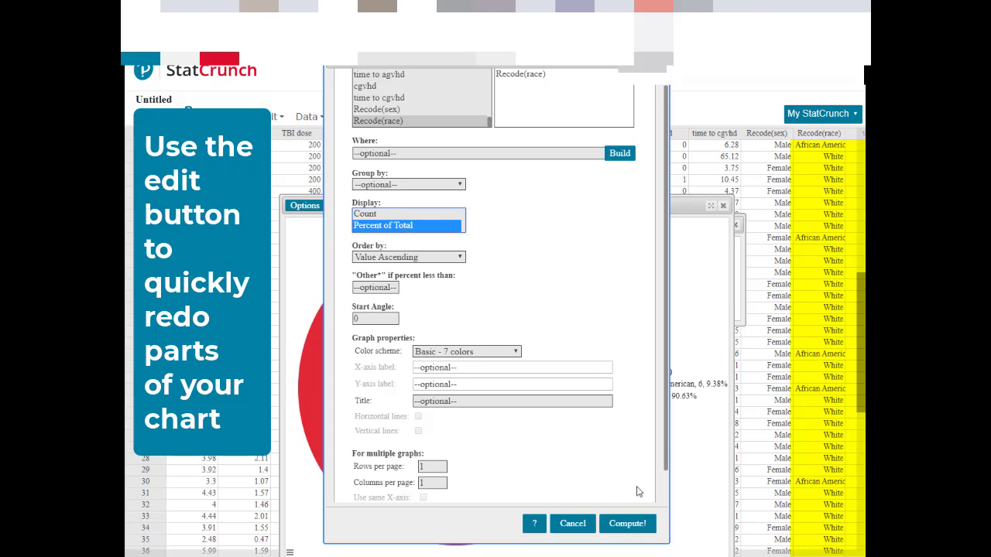
{"action": "left_click", "coordinate": [638, 525]}
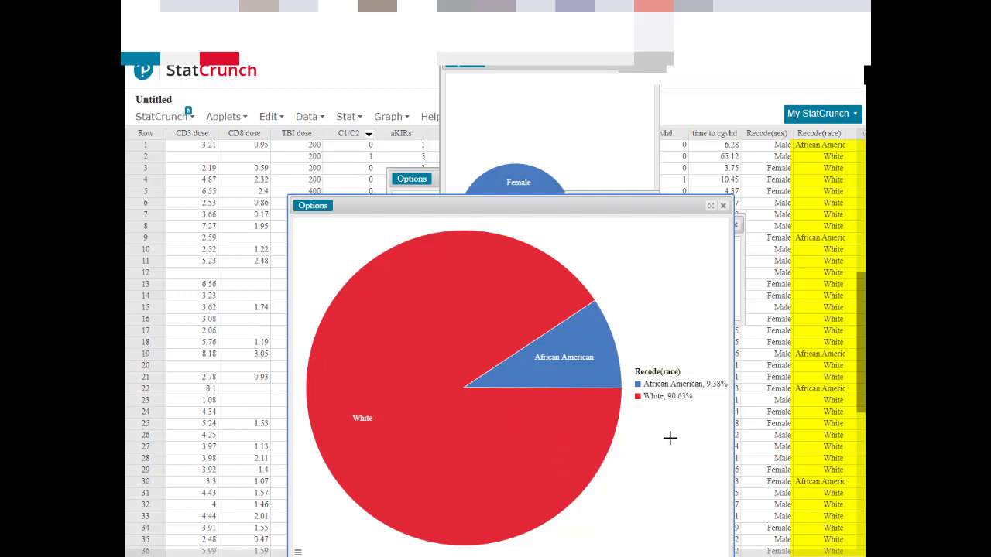
- Save the race pie chart privately as "Pie Chart With Data Race Cytomegalovirus" and view the My results list
{"action": "left_click", "coordinate": [313, 206]}
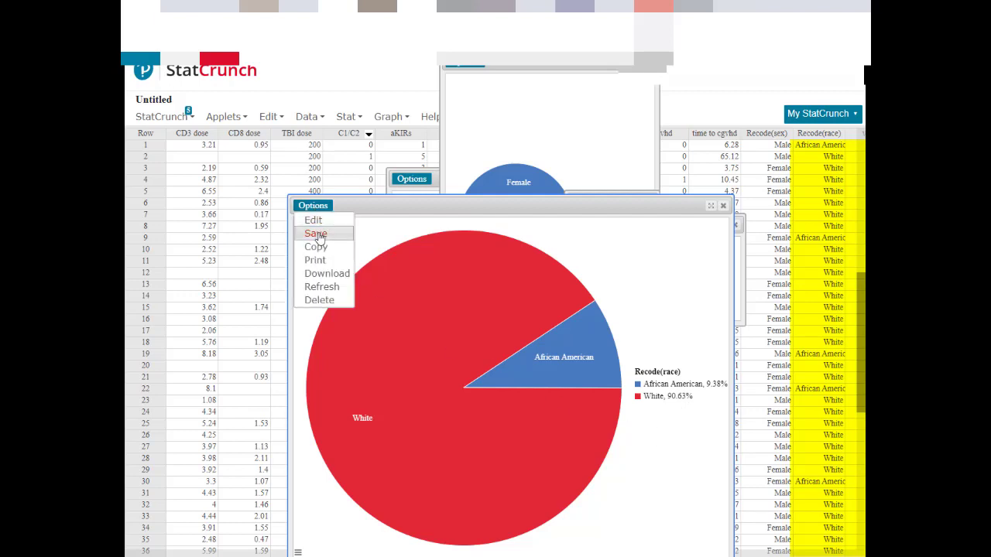
{"action": "left_click", "coordinate": [316, 233]}
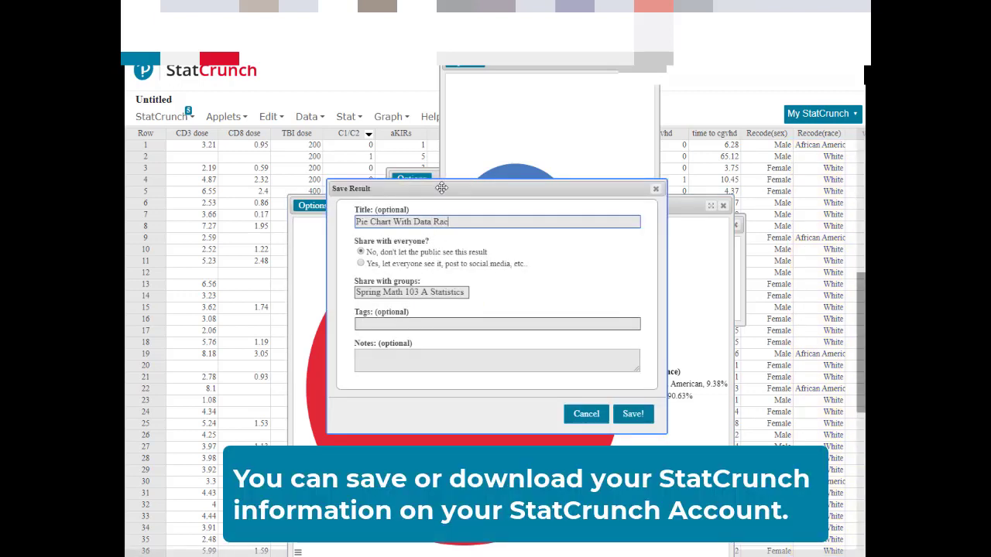
{"action": "type", "text": "Race Cytomegalovirus"}
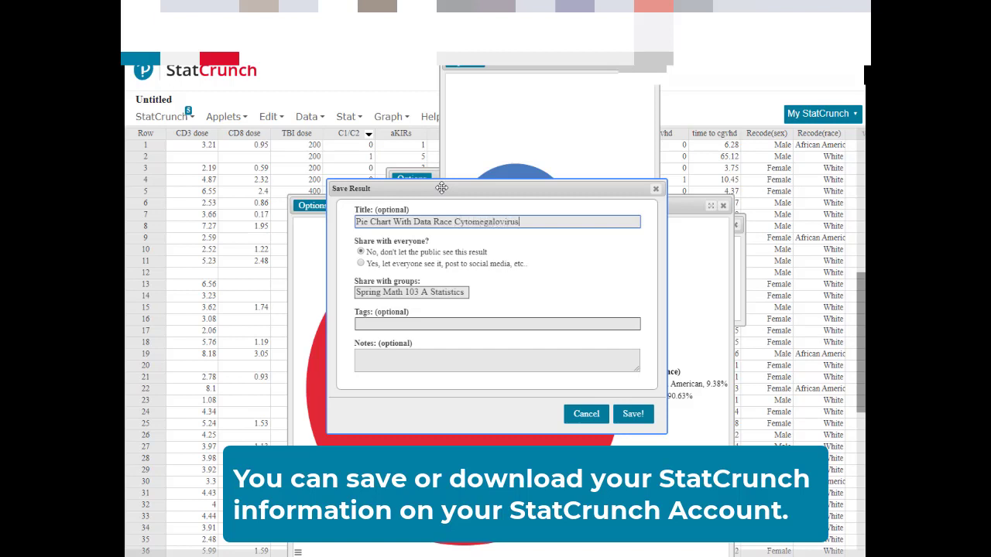
{"action": "left_click", "coordinate": [632, 413]}
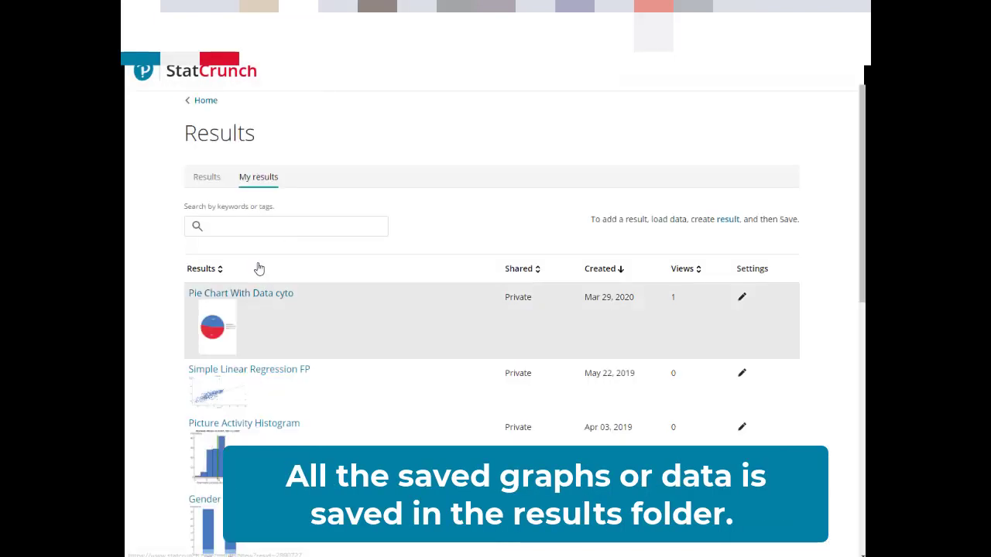
{"action": "left_click", "coordinate": [261, 270]}
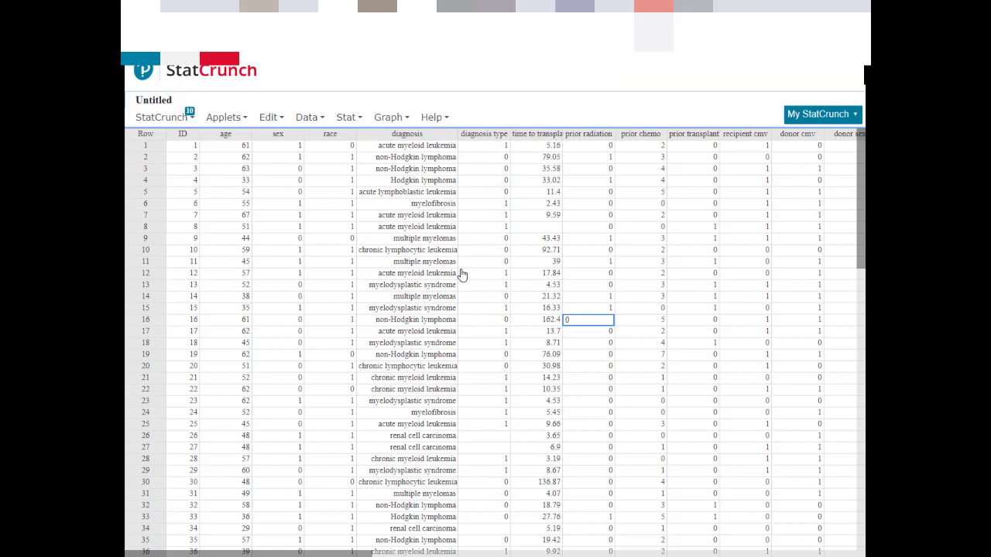
- View the Cytomegalovirus spreadsheet in Google Sheets, return to StatCrunch and look through the rows of the Cytomegalovirus Data set
{"action": "left_click", "coordinate": [534, 7]}
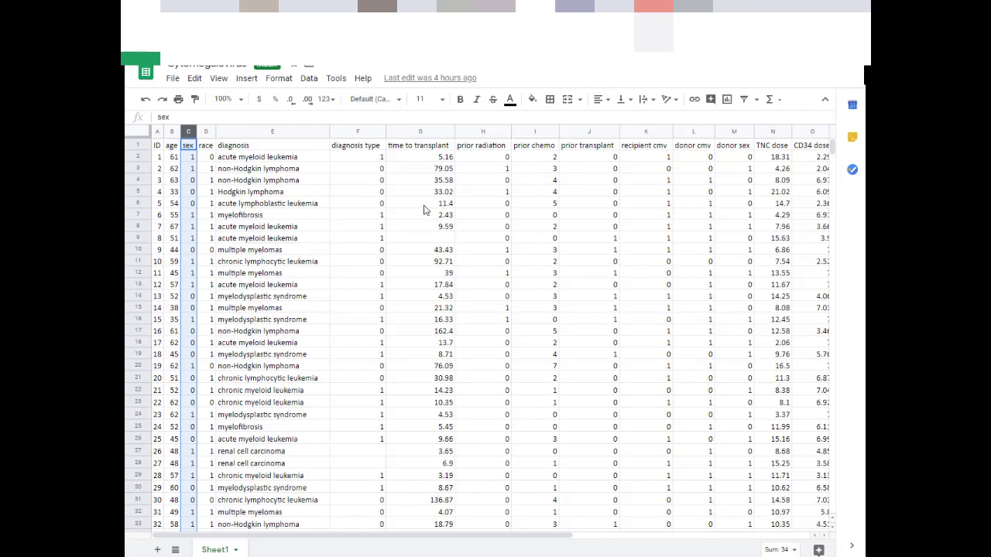
{"action": "left_click", "coordinate": [338, 6]}
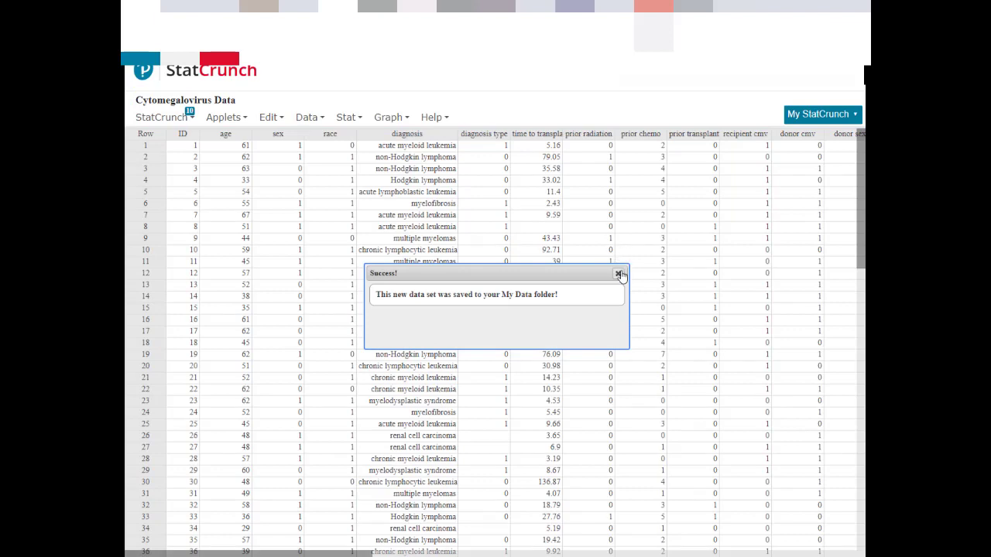
{"action": "left_click", "coordinate": [618, 274]}
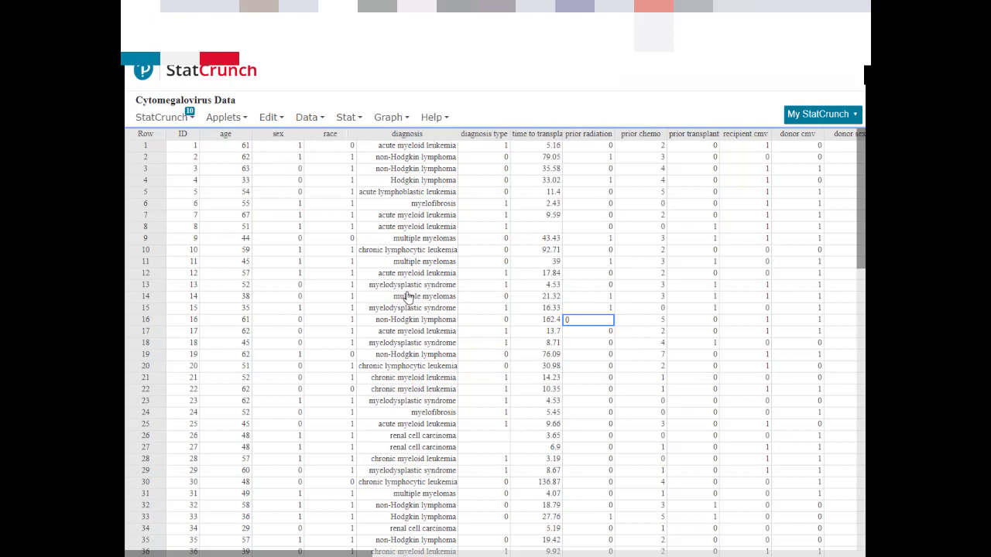
{"action": "scroll", "coordinate": [402, 335], "scroll_direction": "down", "scroll_amount": 5}
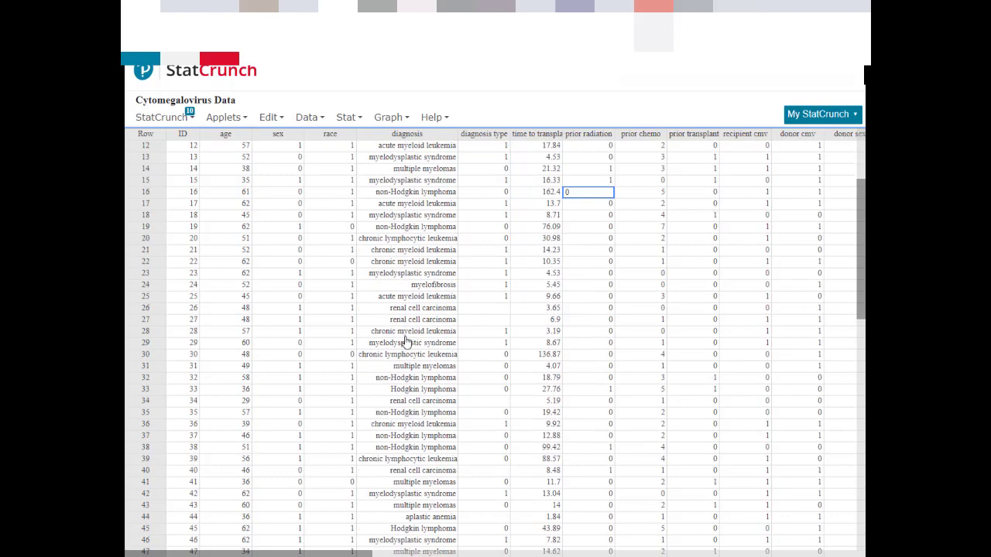
{"action": "scroll", "coordinate": [411, 346], "scroll_direction": "down", "scroll_amount": 3}
{"action": "scroll", "coordinate": [410, 343], "scroll_direction": "up", "scroll_amount": 6}
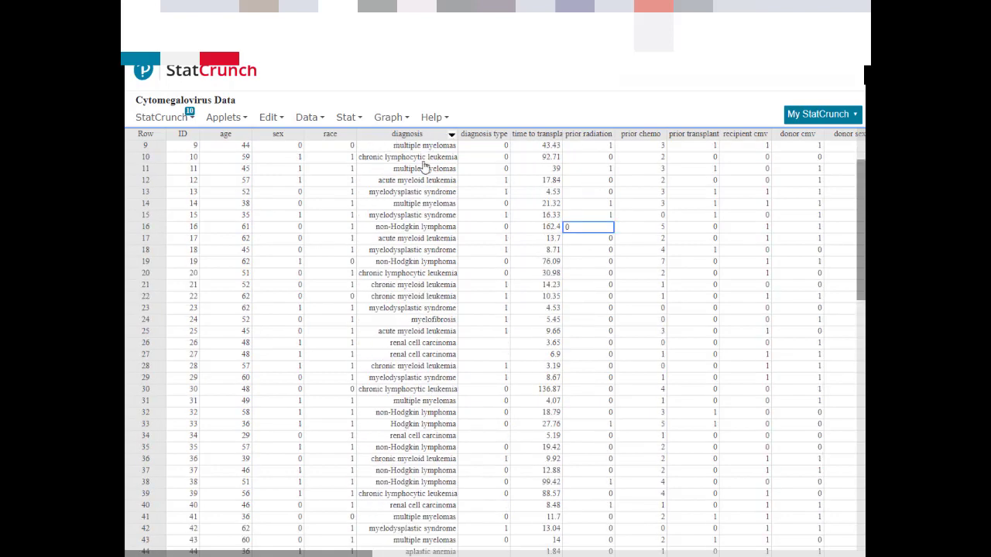